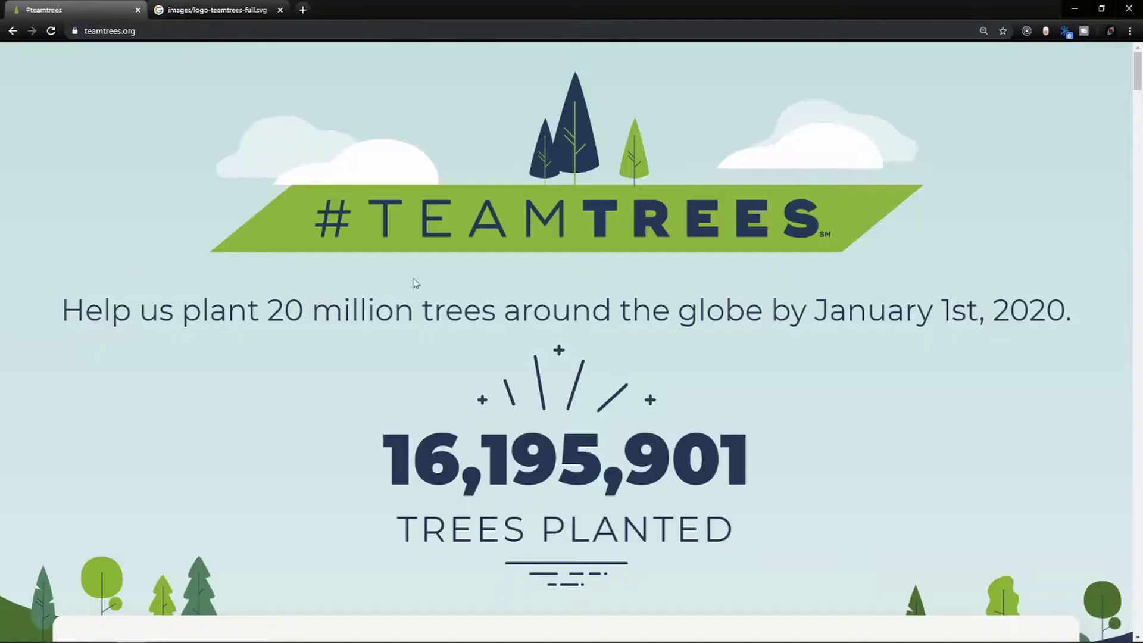
Step: Inspect the #TEAMTREES logo in the page code and open its source SVG image in a new tab
right_click(400, 231)
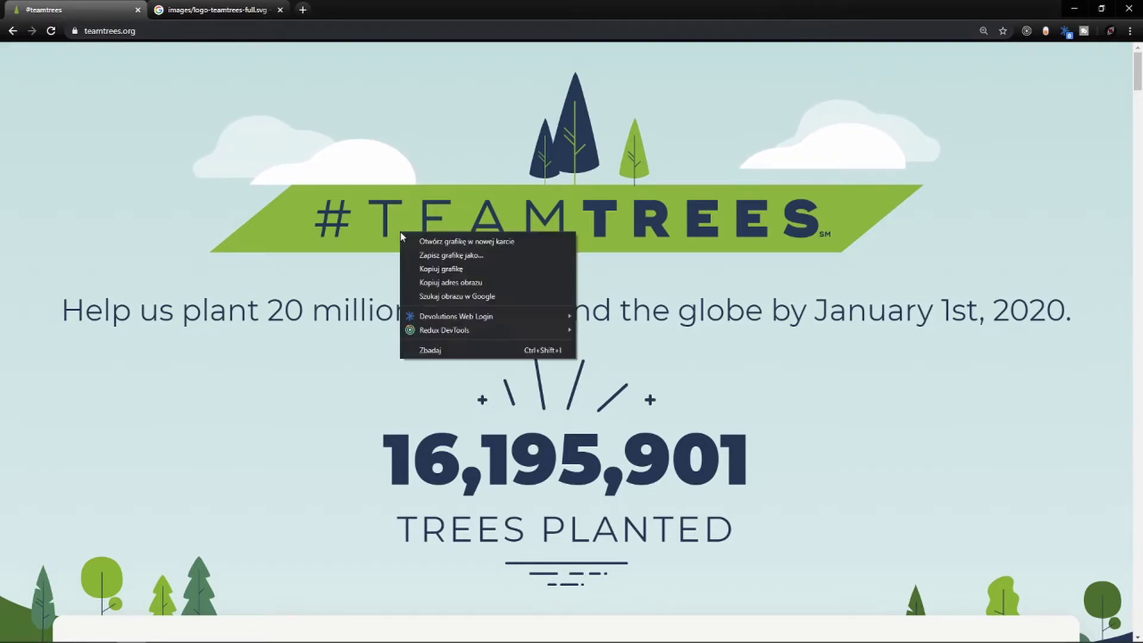
left_click(484, 350)
left_click(485, 352)
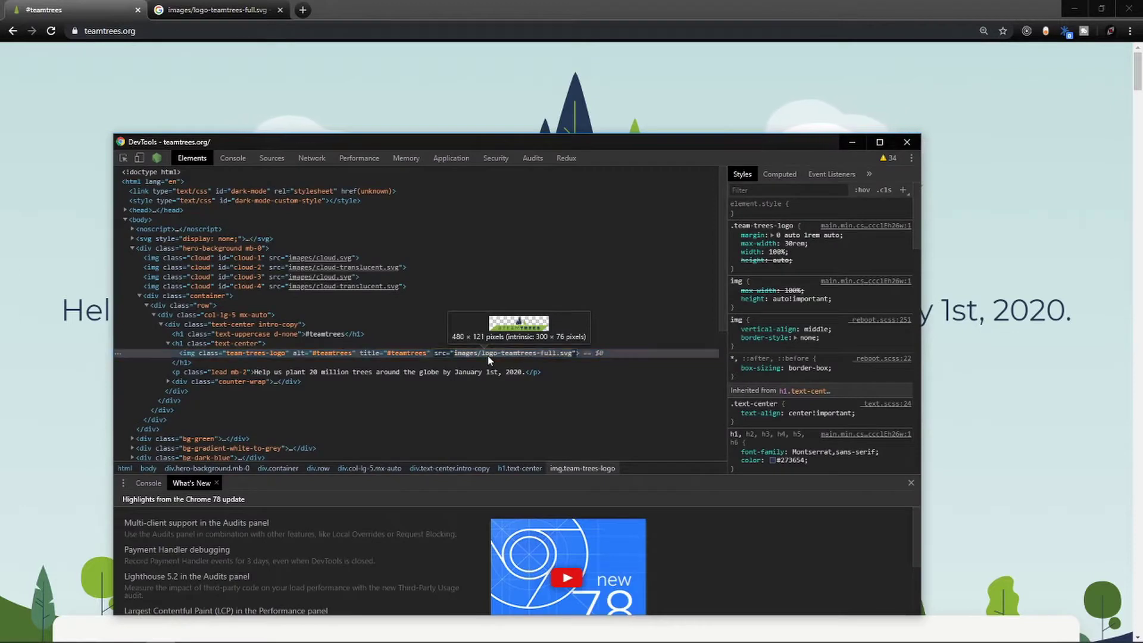
key("Escape")
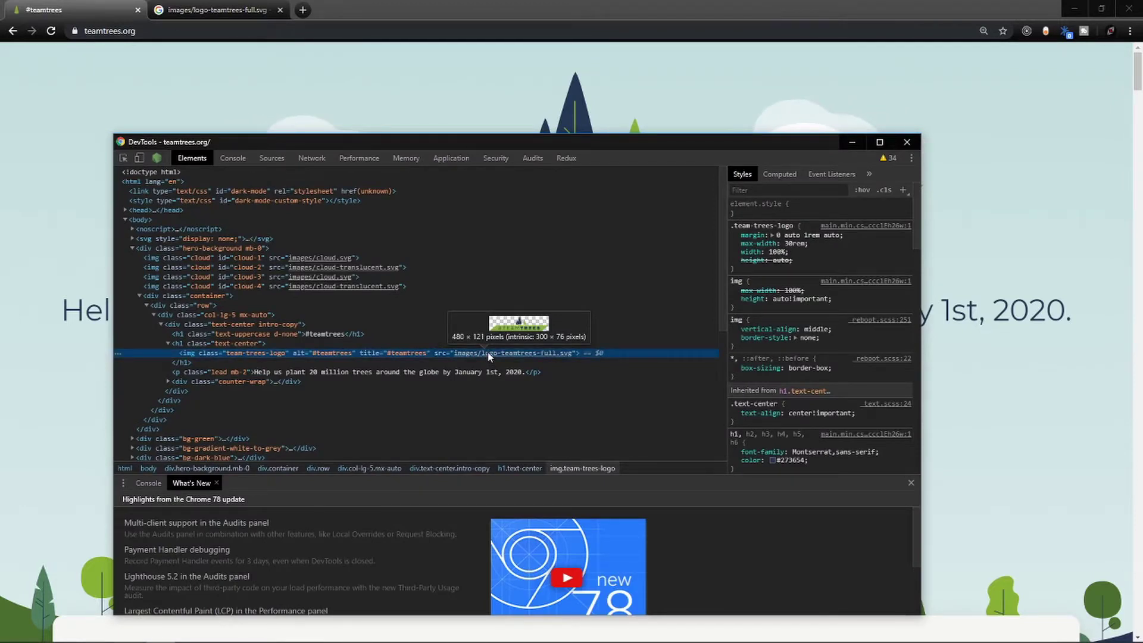
right_click(487, 355)
left_click(530, 376)
Step: Save the logo image as logo-teamtrees-full.svg in the TeamTrees folder on drive C
right_click(560, 319)
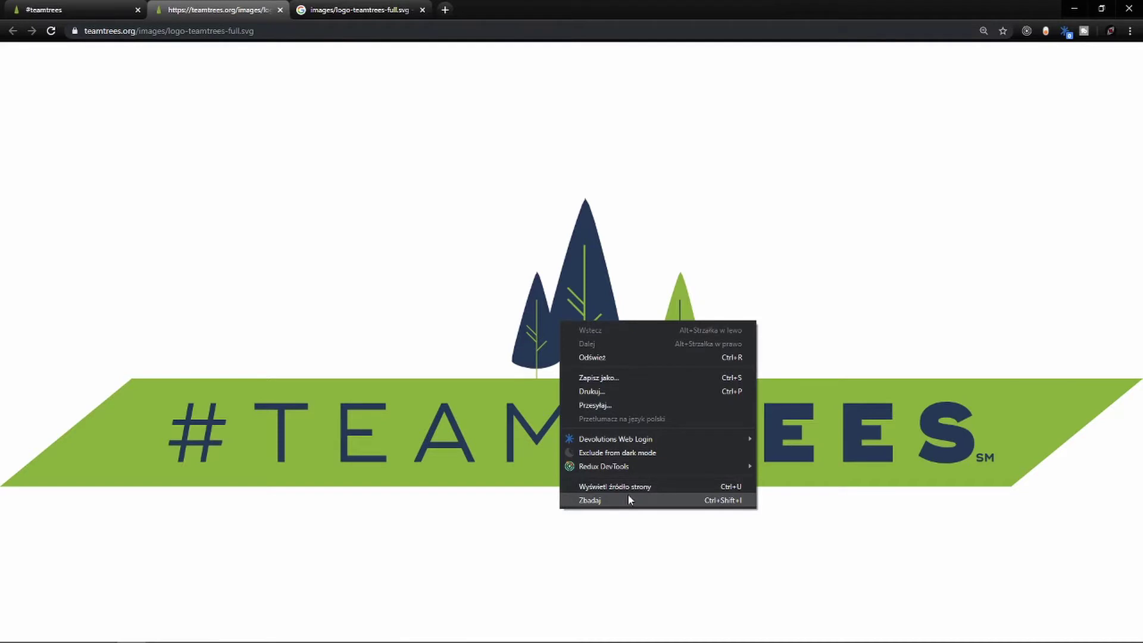
left_click(615, 378)
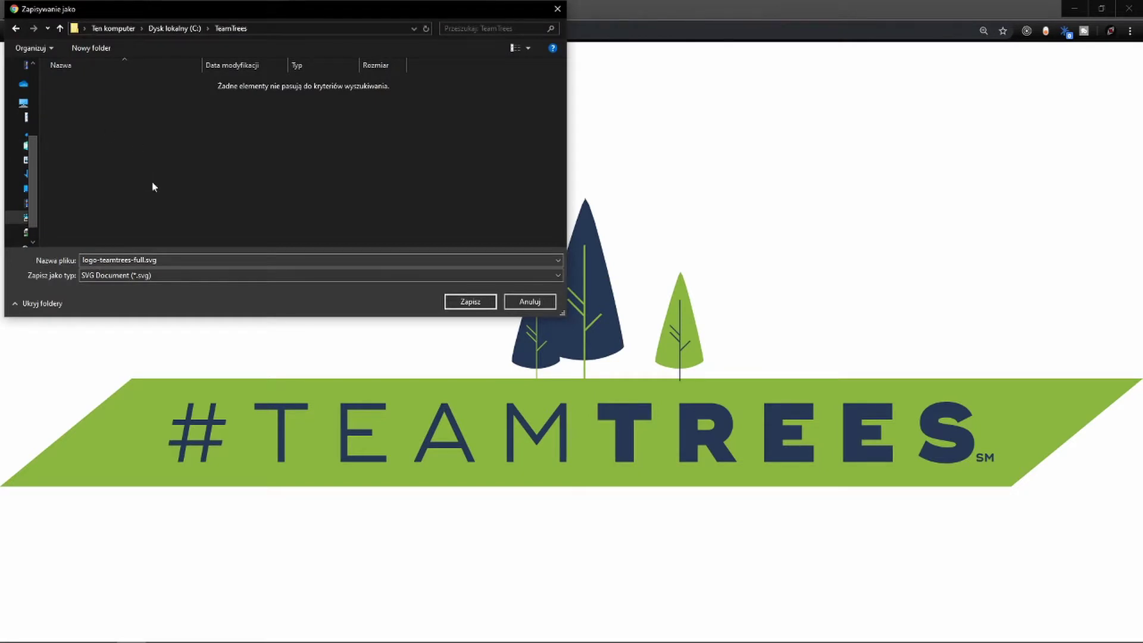
left_click(471, 302)
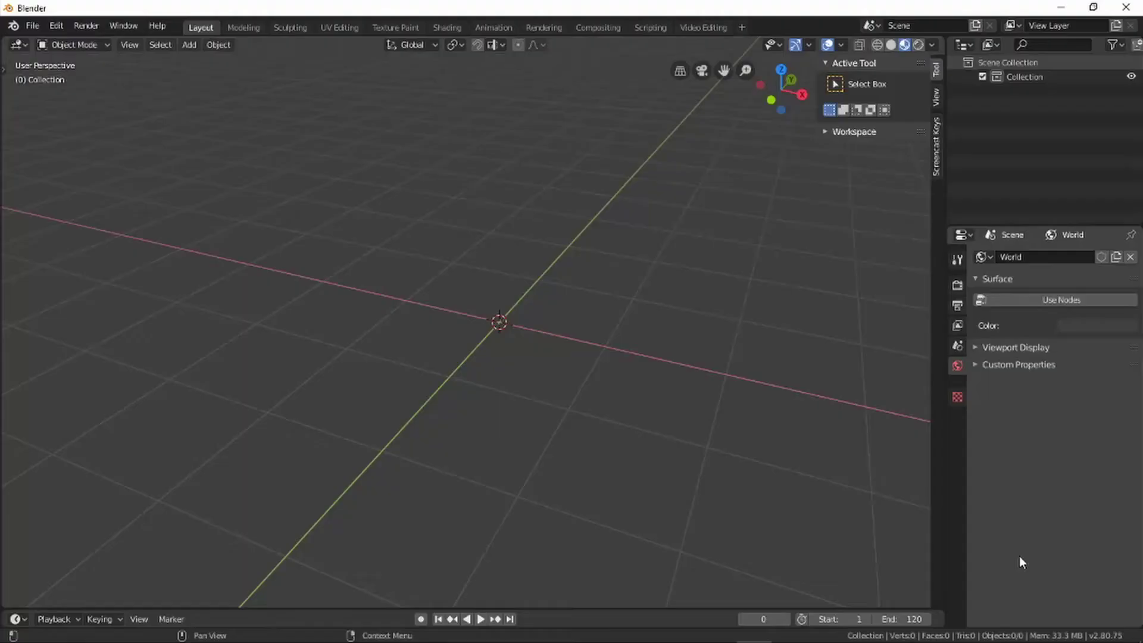
Step: Switch to Blender and import logo-teamtrees-full.svg from C:\TeamTrees as Scalable Vector Graphics
left_click(37, 31)
mouse_move(104, 221)
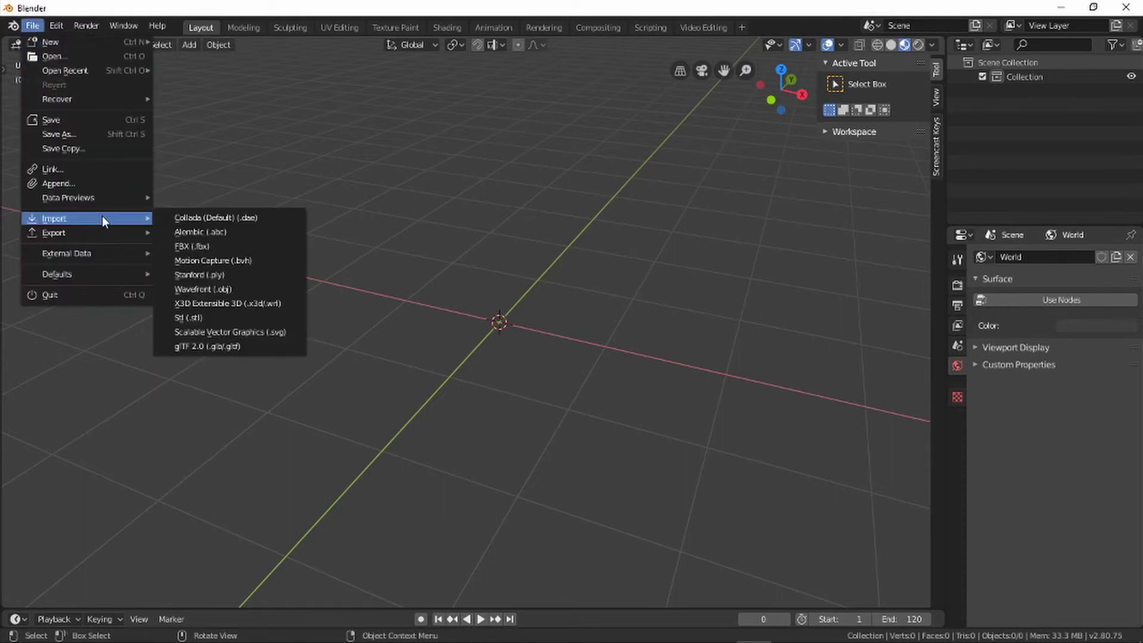
left_click(247, 330)
left_click(299, 111)
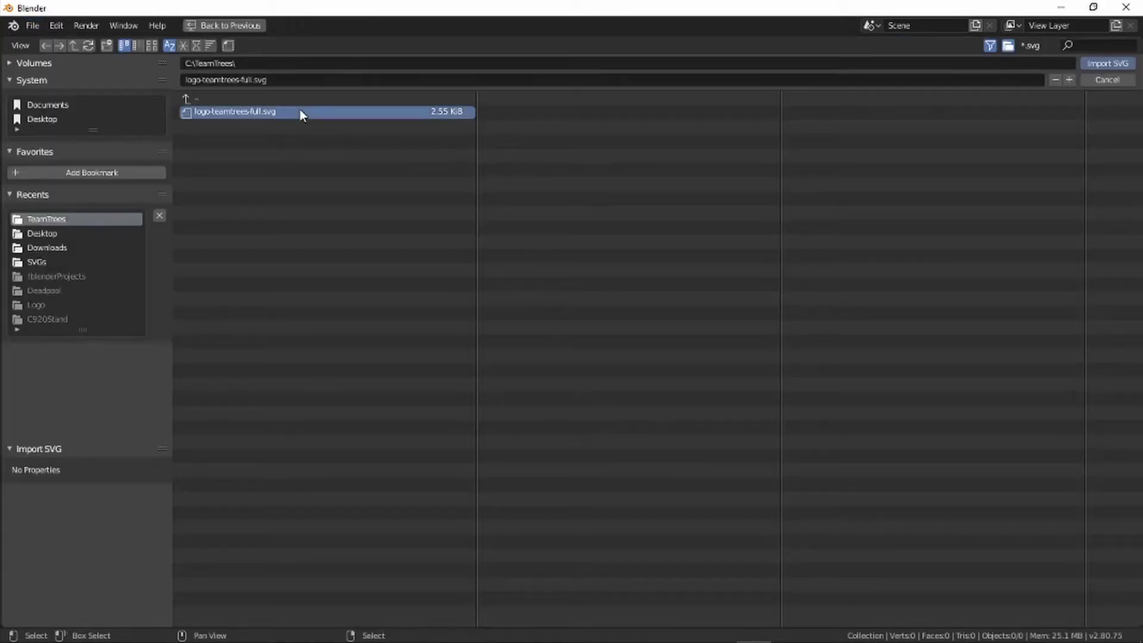
left_click(1107, 63)
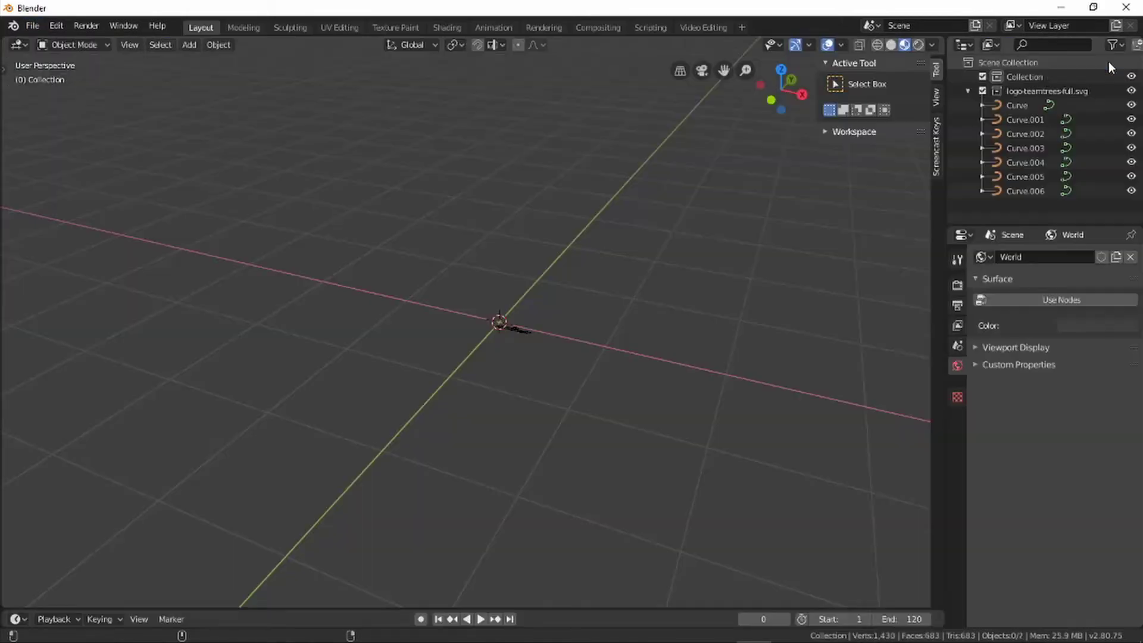
Step: Select all imported logo curves and scale them up uniformly by a factor of about 7
key("alt+a")
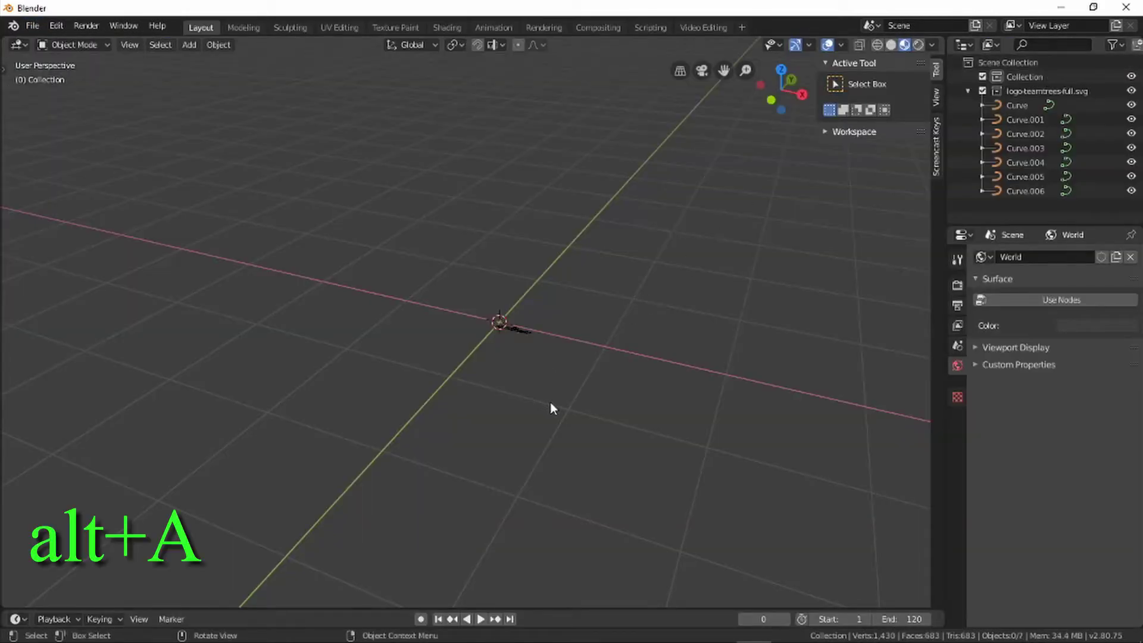
key("a")
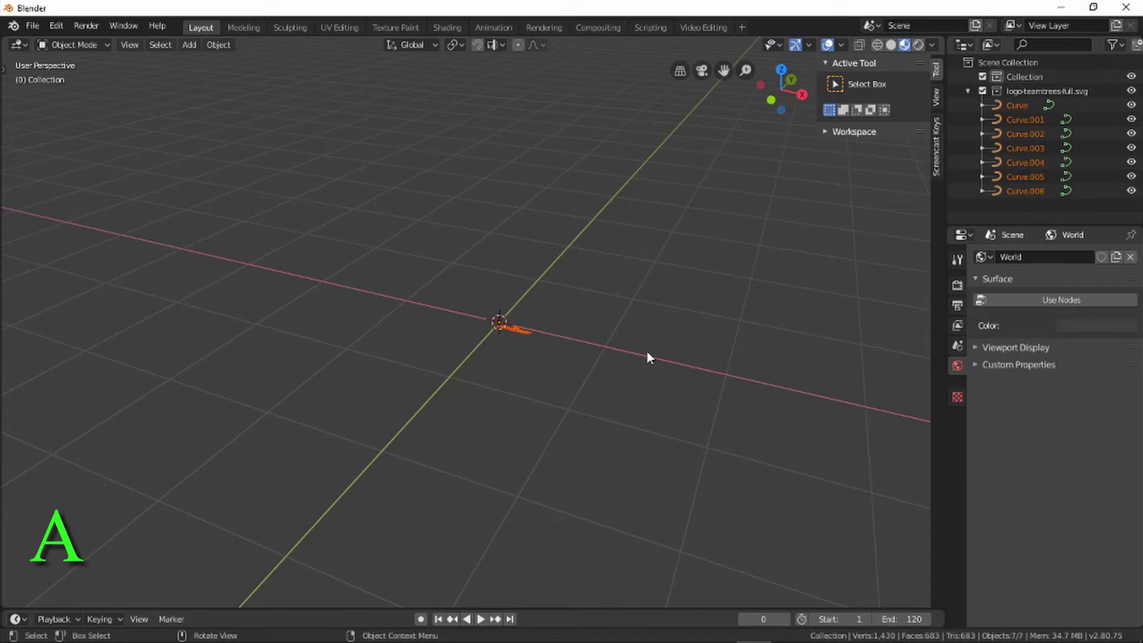
key("s")
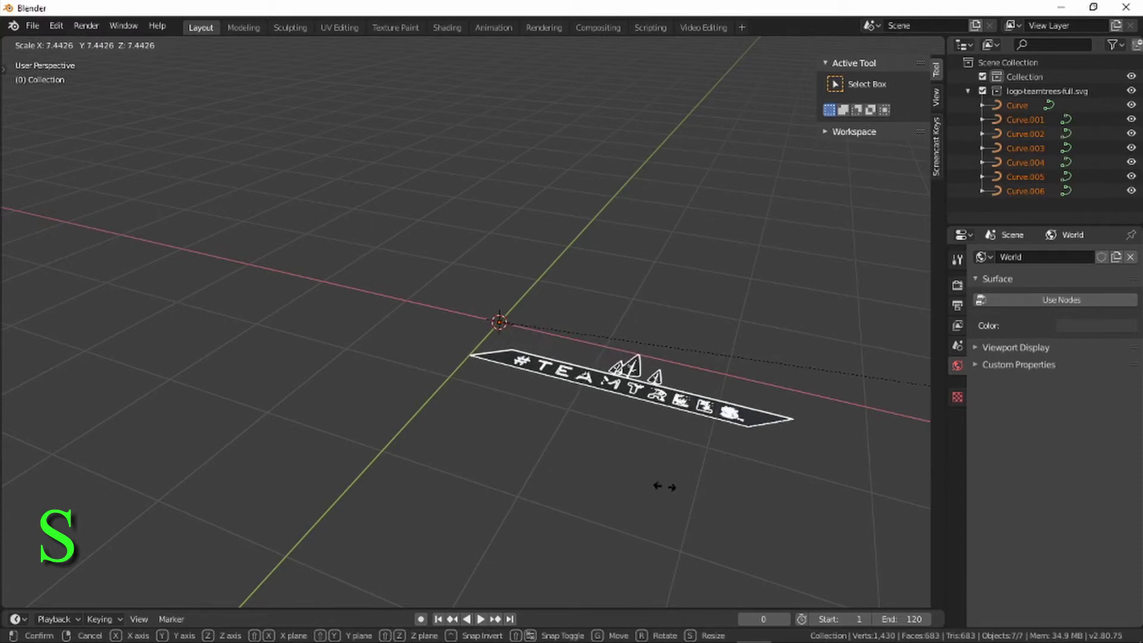
left_click(616, 480)
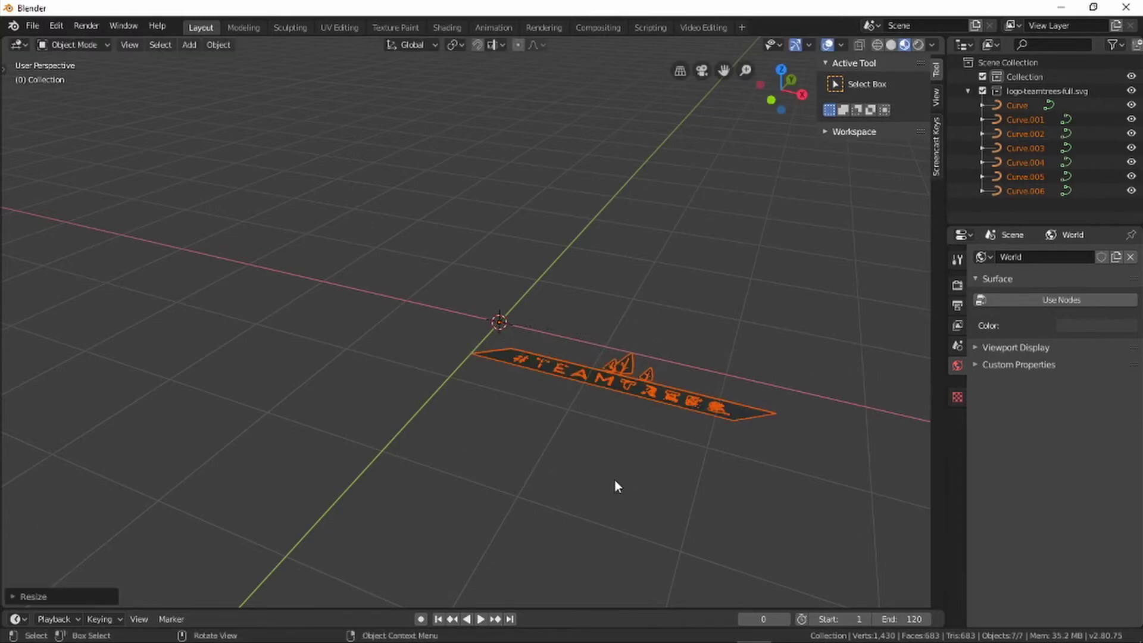
Step: Delete all the tree curves above the banner, keeping only the banner and the #TEAMTREES lettering
left_click(614, 479)
left_click(623, 366)
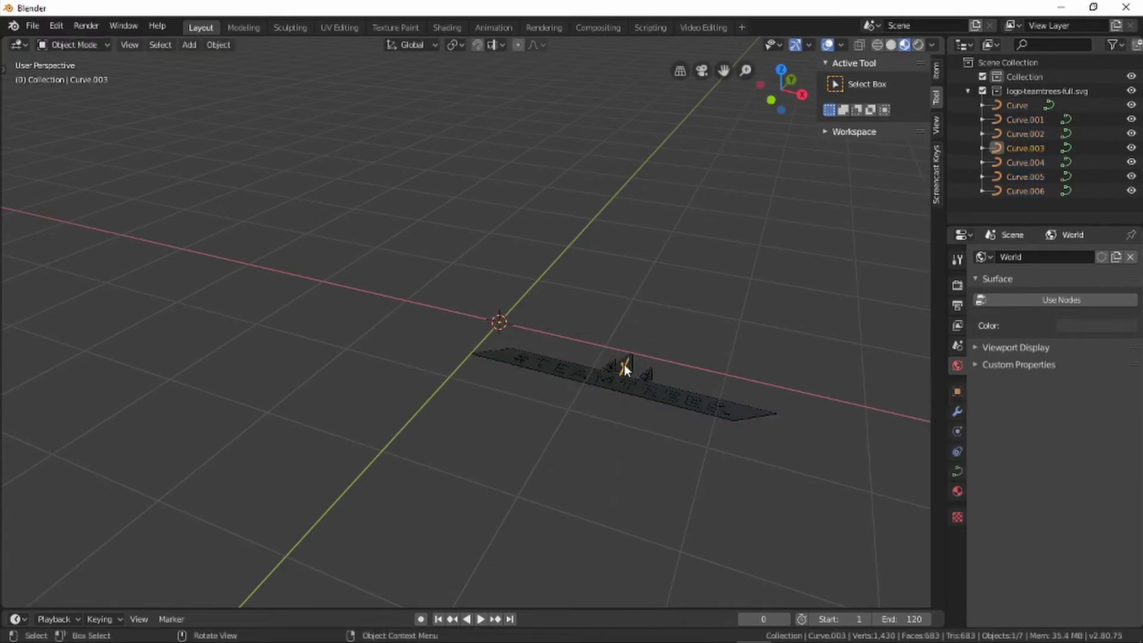
key("Delete")
left_click(624, 366)
key("Delete")
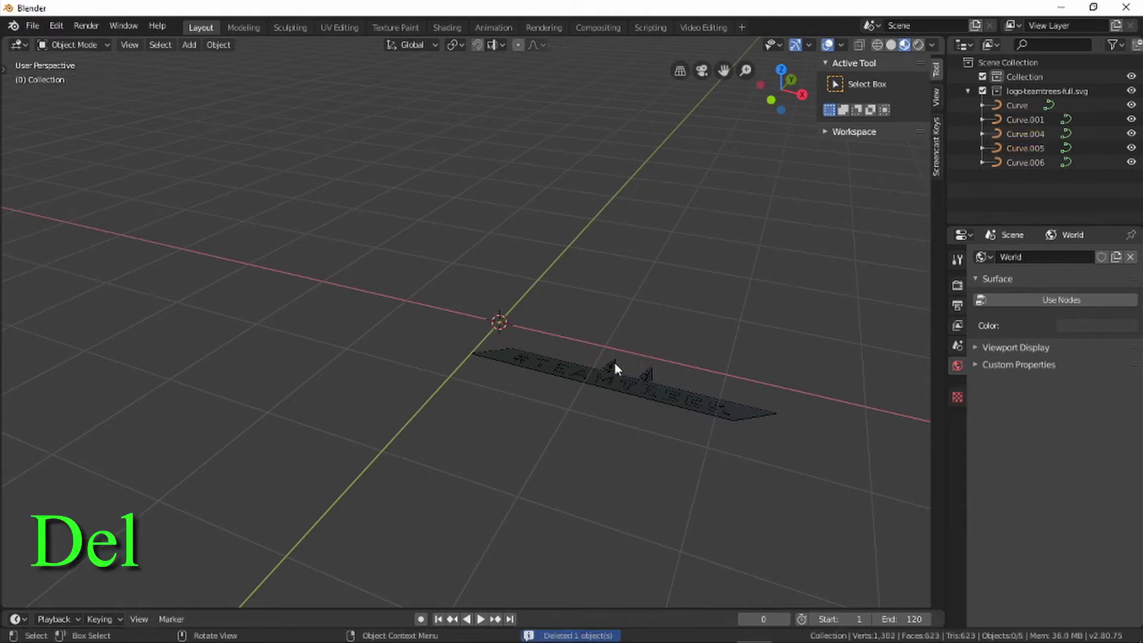
left_click(614, 363)
key("Delete")
left_click(613, 364)
key("Delete")
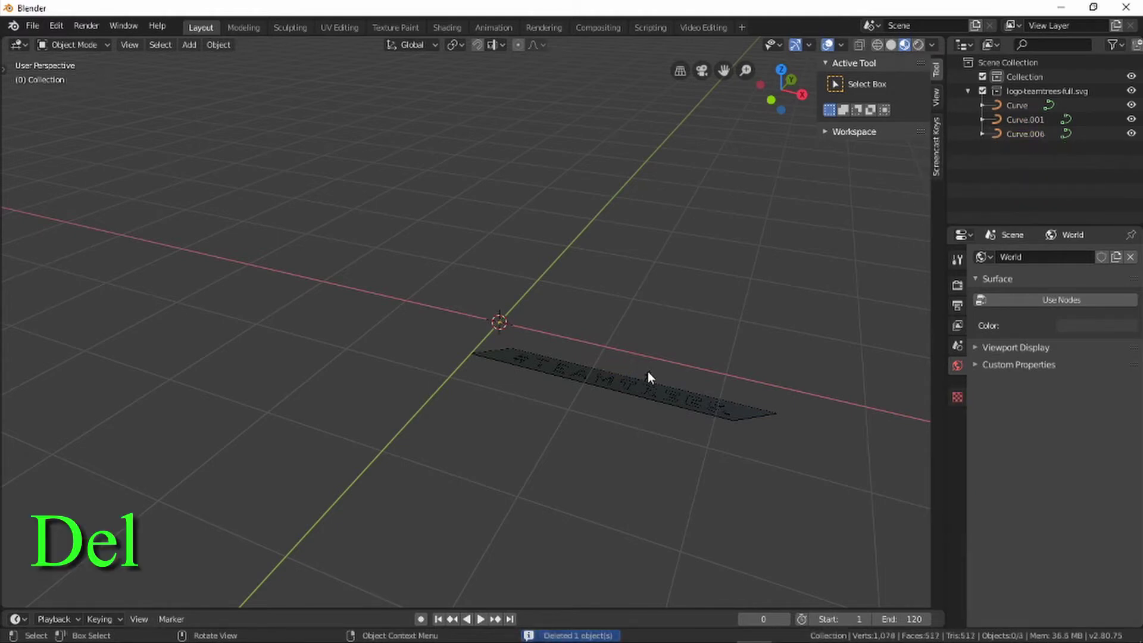
left_click(647, 371)
key("Delete")
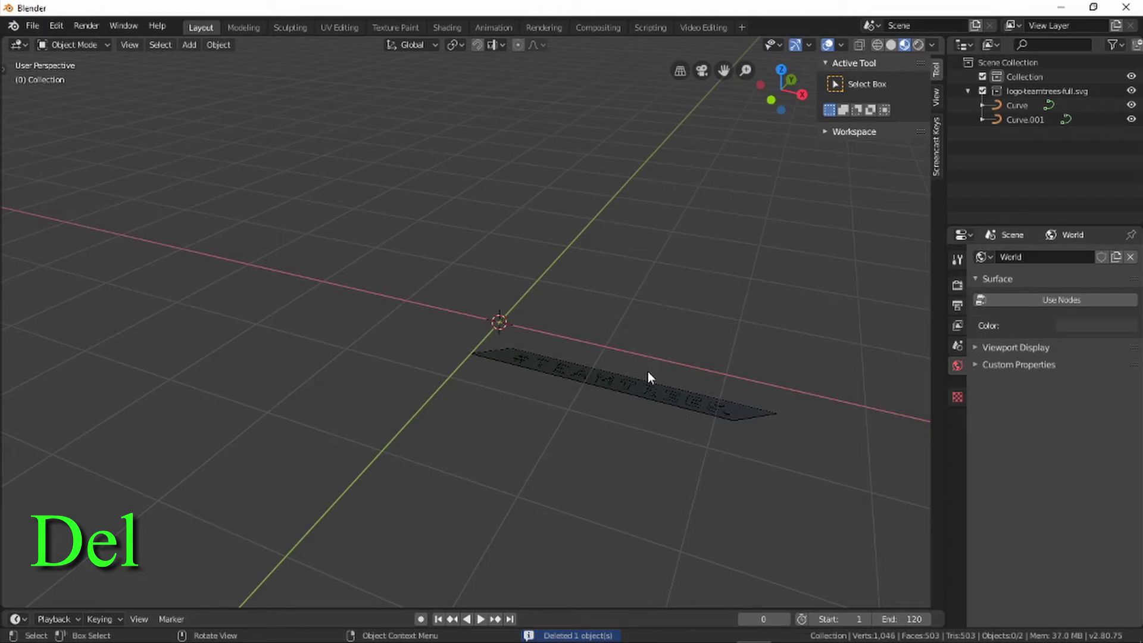
Step: Move the #TEAMTREES lettering slightly upward along the Z axis, off the banner surface
left_click(648, 397)
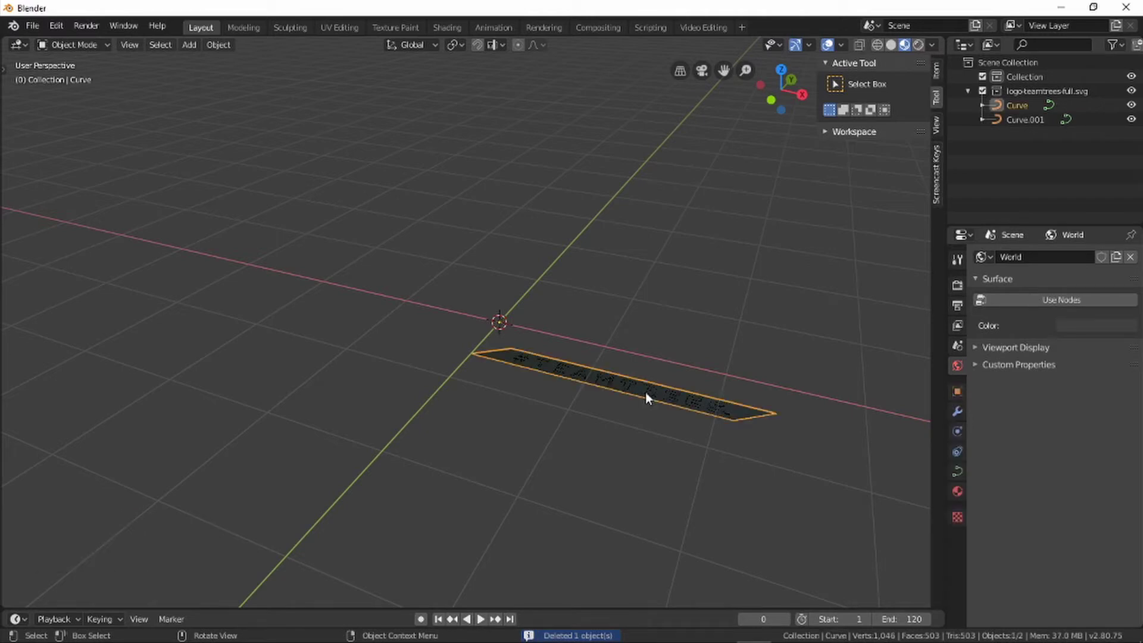
left_click(645, 391)
key("g")
key("z")
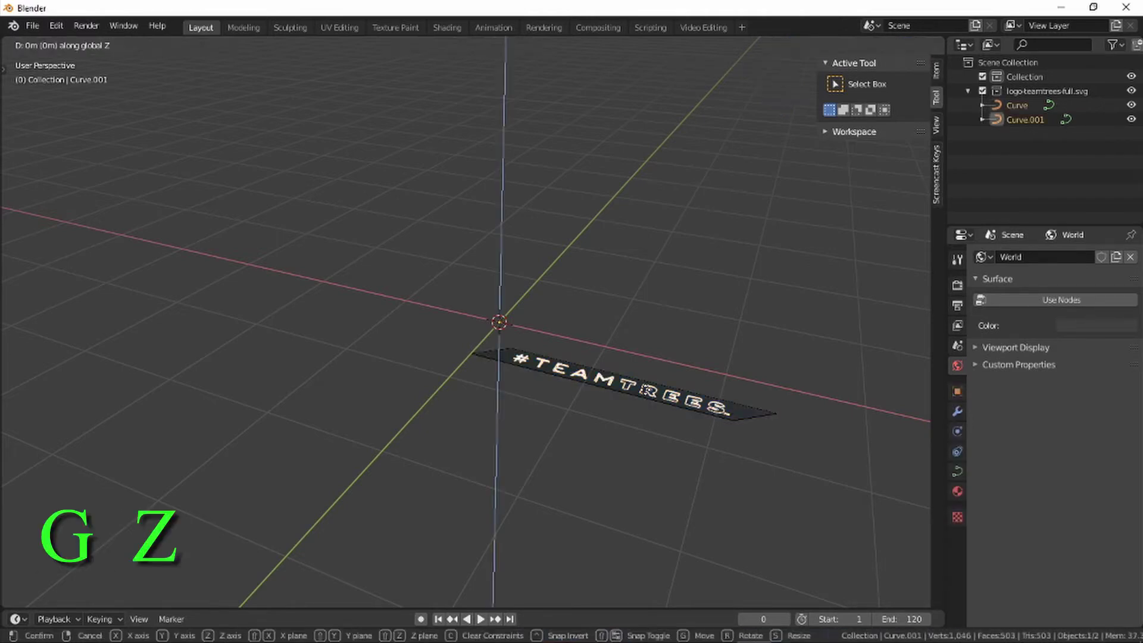
left_click(645, 384)
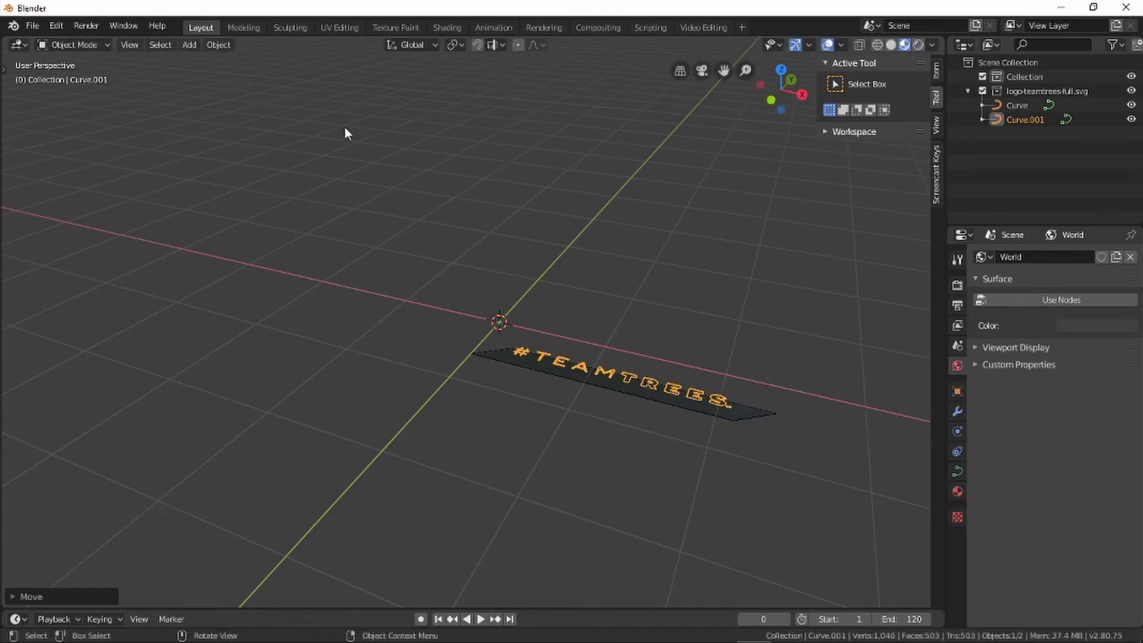
Step: Convert the #TEAMTREES lettering from a curve to a mesh
left_click(220, 48)
mouse_move(325, 423)
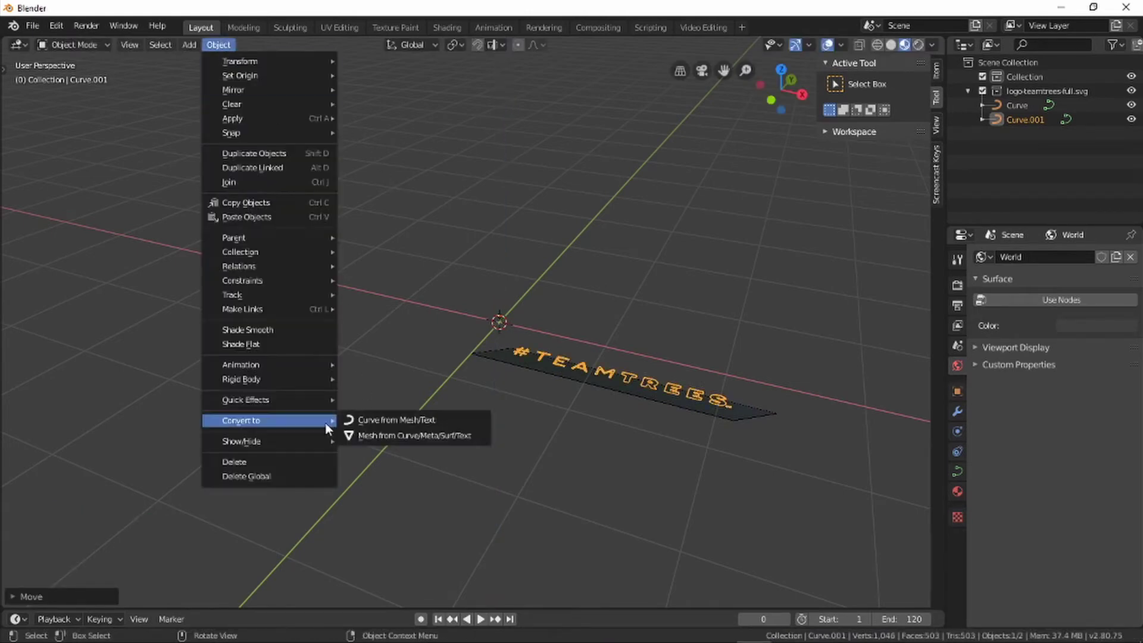
left_click(354, 436)
Step: Extrude all faces of the lettering mesh upward along Z into tall letter blocks and return to Object Mode
key("Tab")
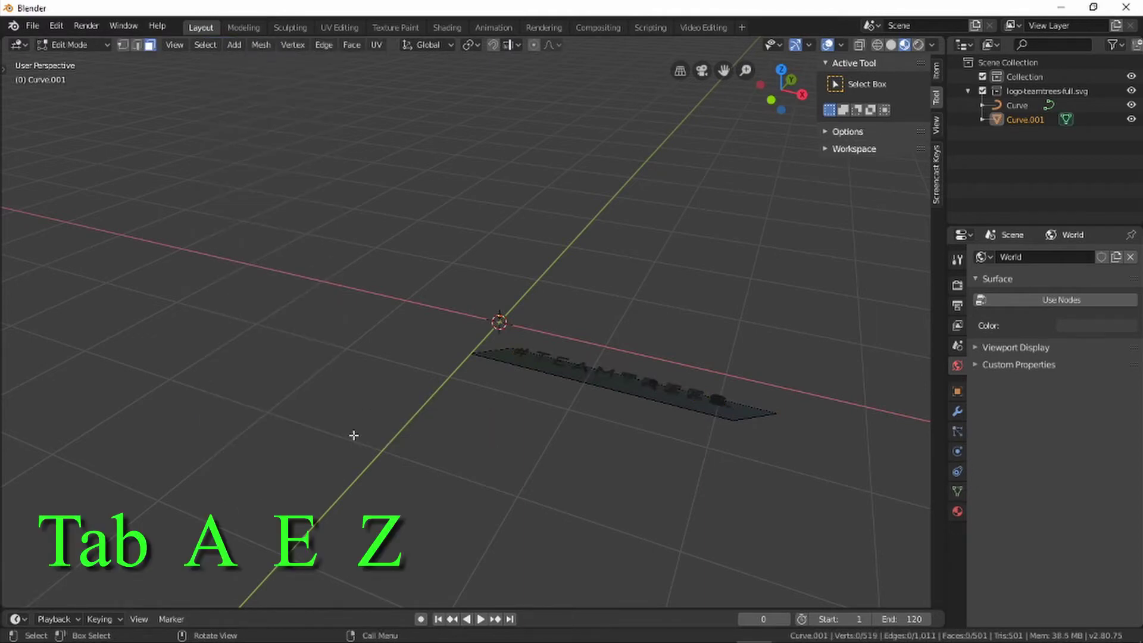
key("a")
key("e")
key("z")
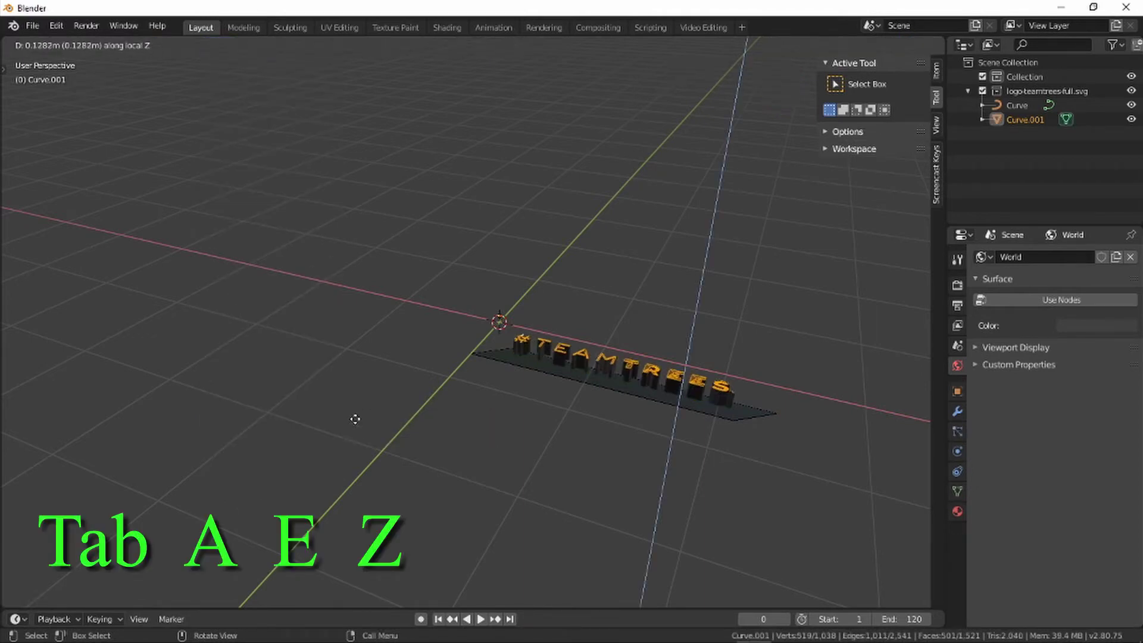
left_click(355, 377)
key("Tab")
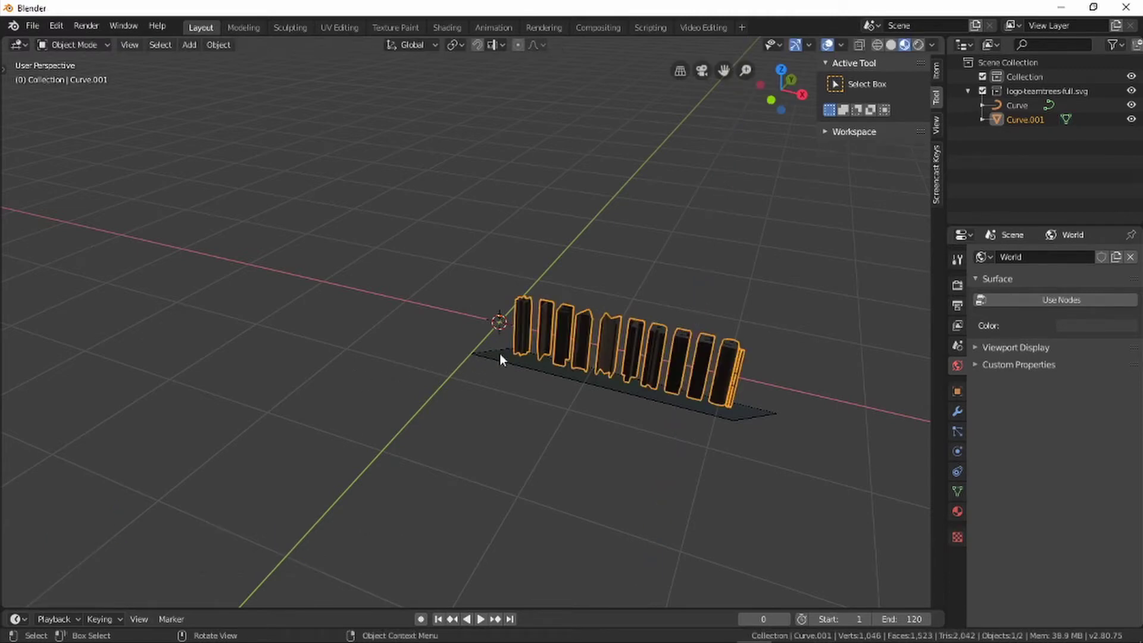
key("Tab")
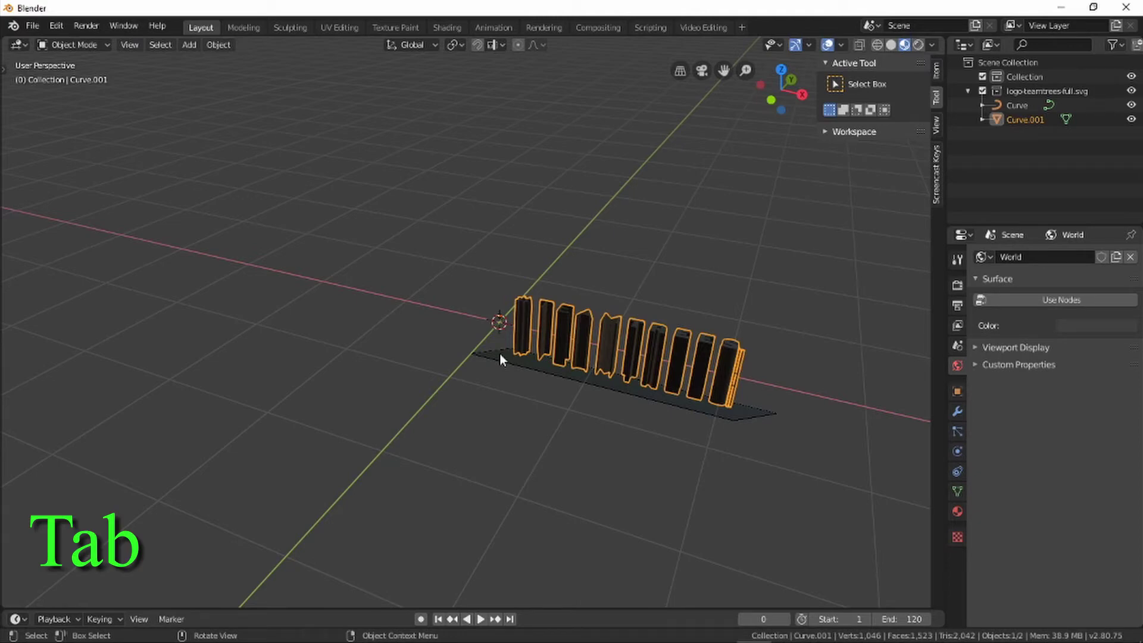
Step: Convert the banner under the lettering from a curve to a mesh
left_click(501, 353)
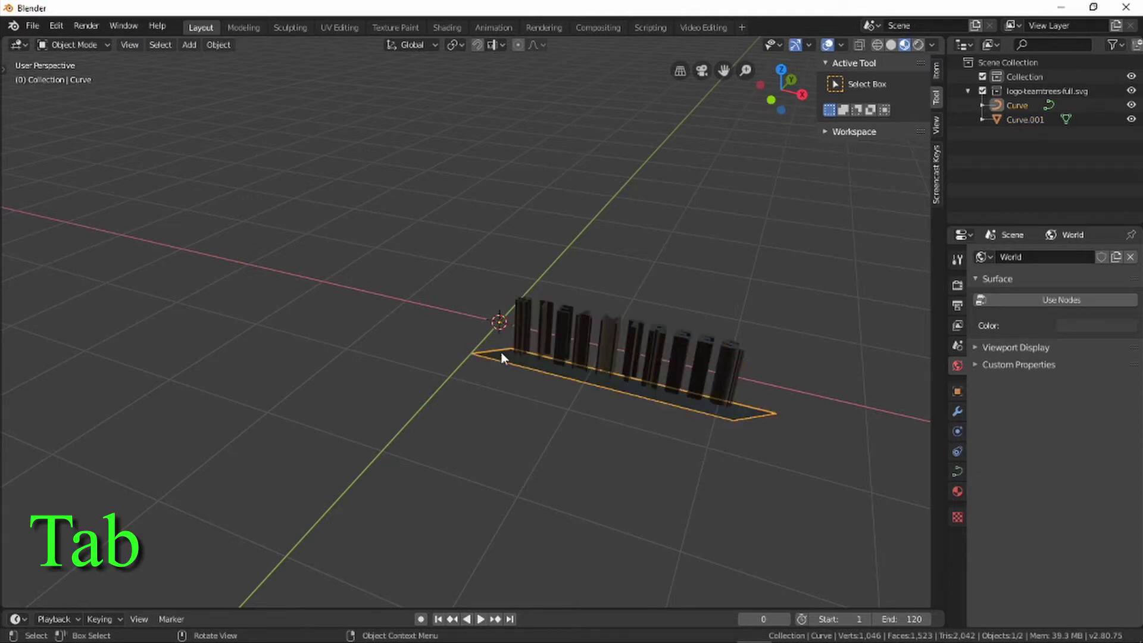
left_click(222, 49)
mouse_move(298, 424)
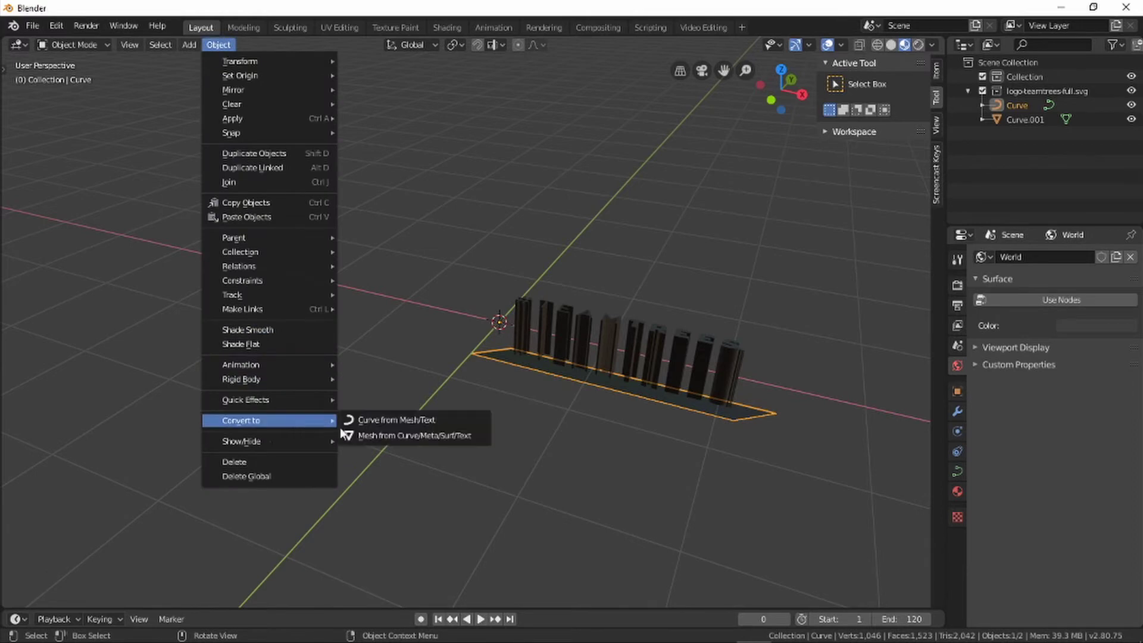
left_click(362, 435)
Step: Extrude all faces of the banner mesh about 0.15 m along Z, into the letter blocks, and return to Object Mode
key("Tab")
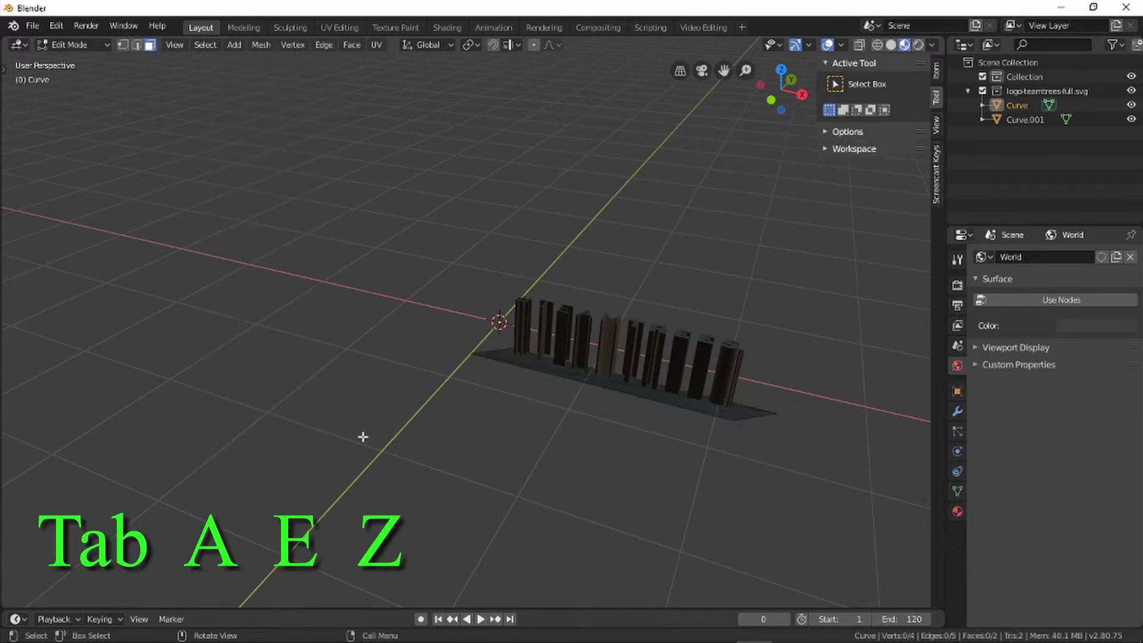
key("a")
key("e")
key("z")
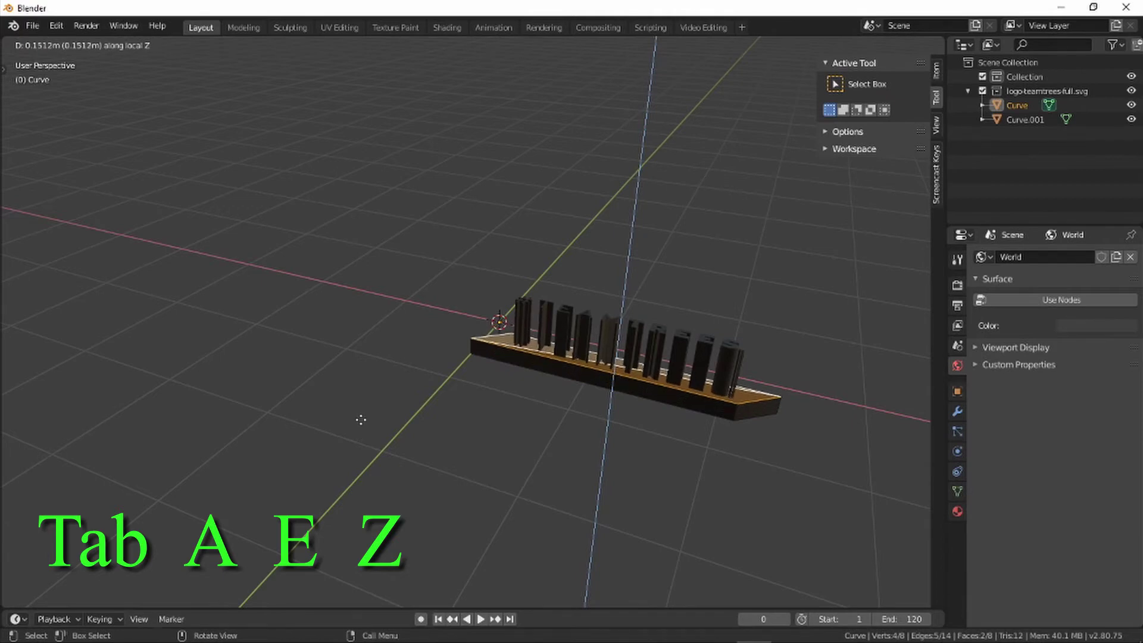
left_click(360, 420)
key("Tab")
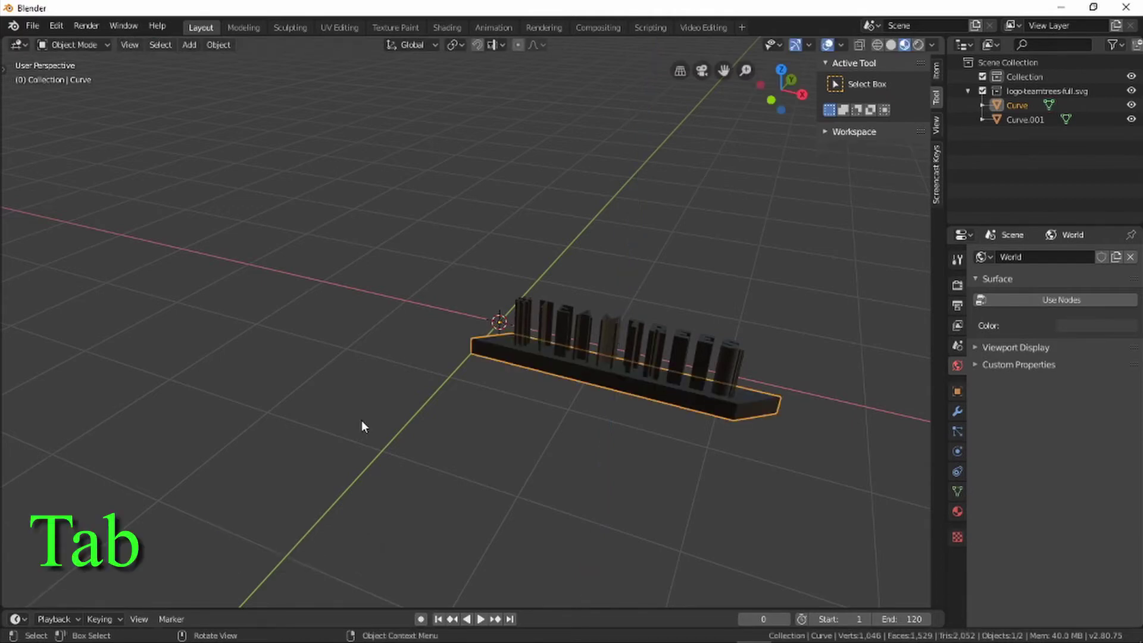
Step: Add a Boolean modifier to the banner with operation Difference and object Curve.001, and apply it
left_click(951, 409)
left_click(1001, 260)
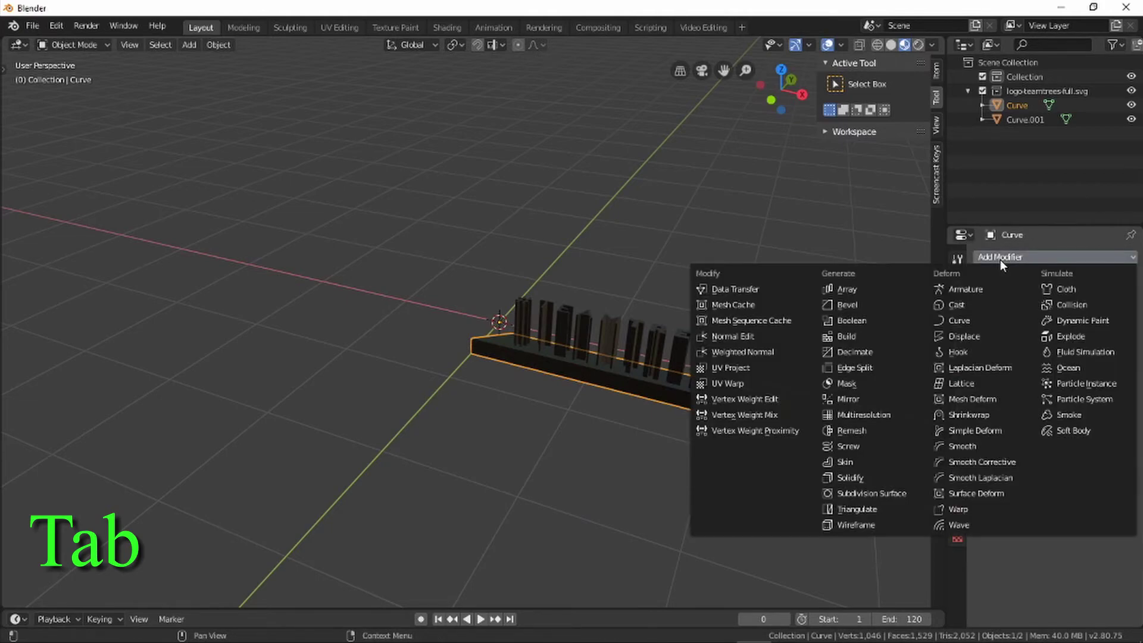
left_click(863, 326)
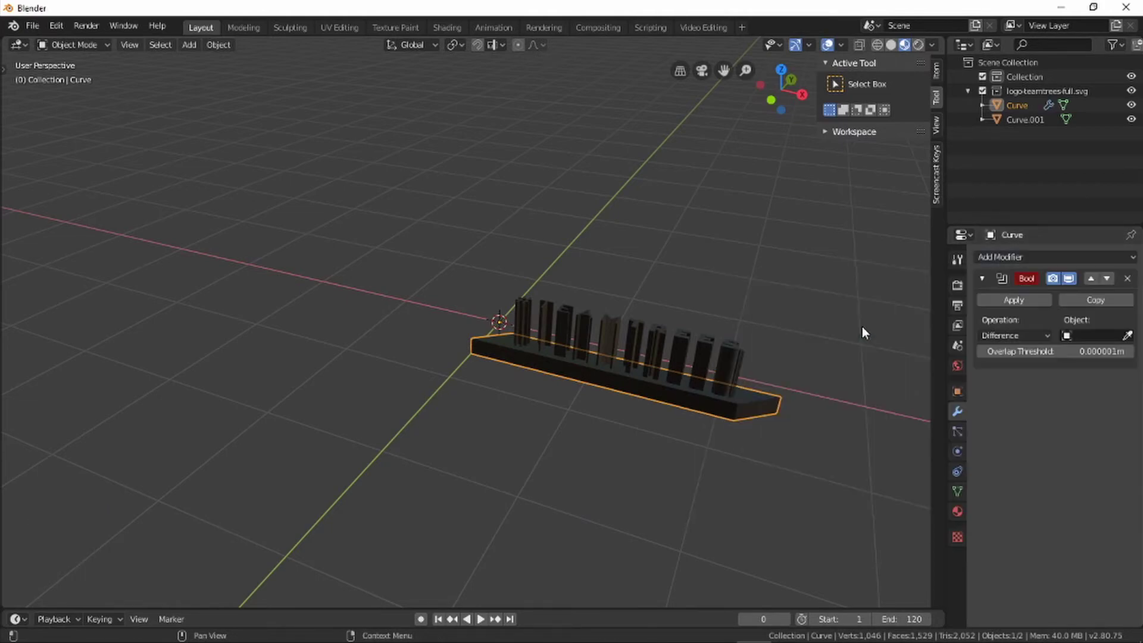
left_click(994, 338)
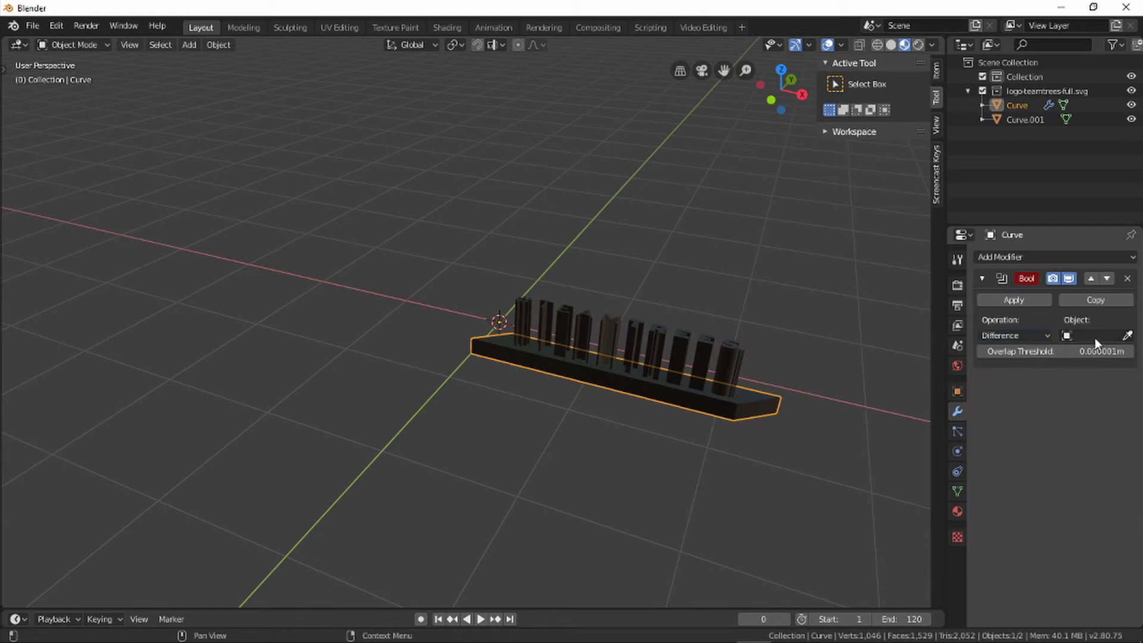
left_click(1094, 336)
left_click(998, 356)
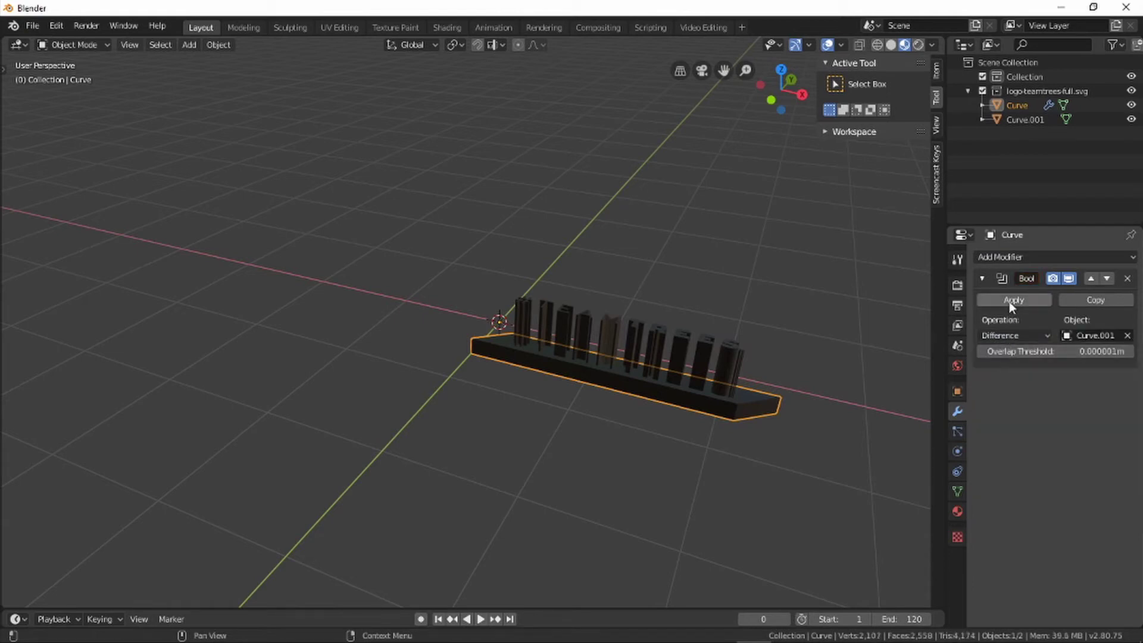
left_click(1010, 300)
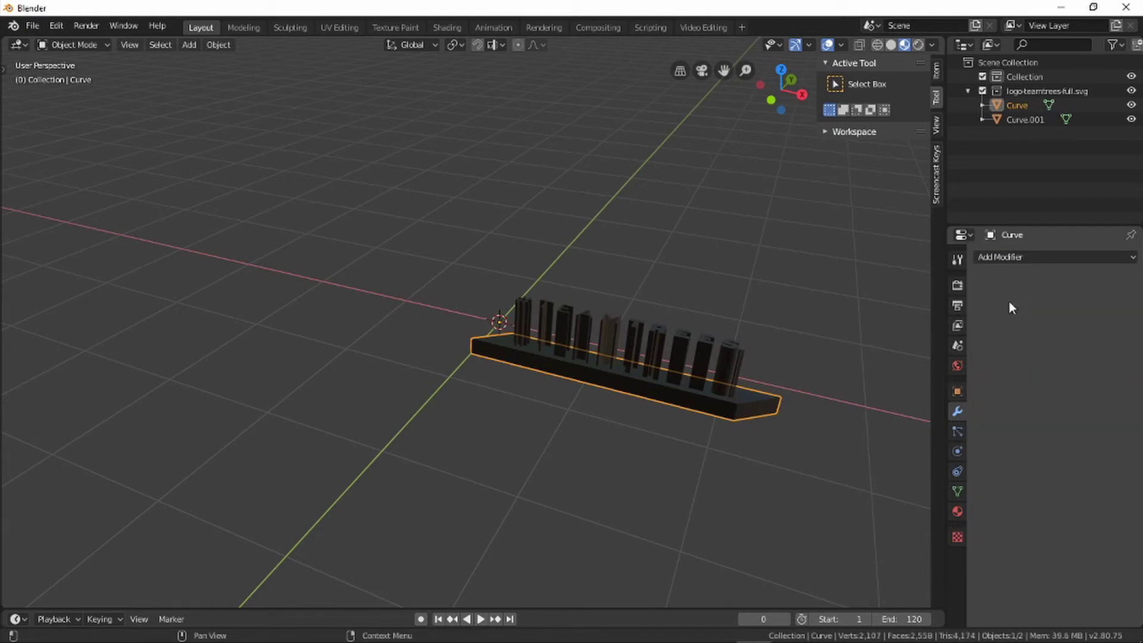
Step: Hide the lettering object Curve.001 and view the cut-out banner from above
left_click(1131, 119)
middle_click_drag(548, 268, 332, 241)
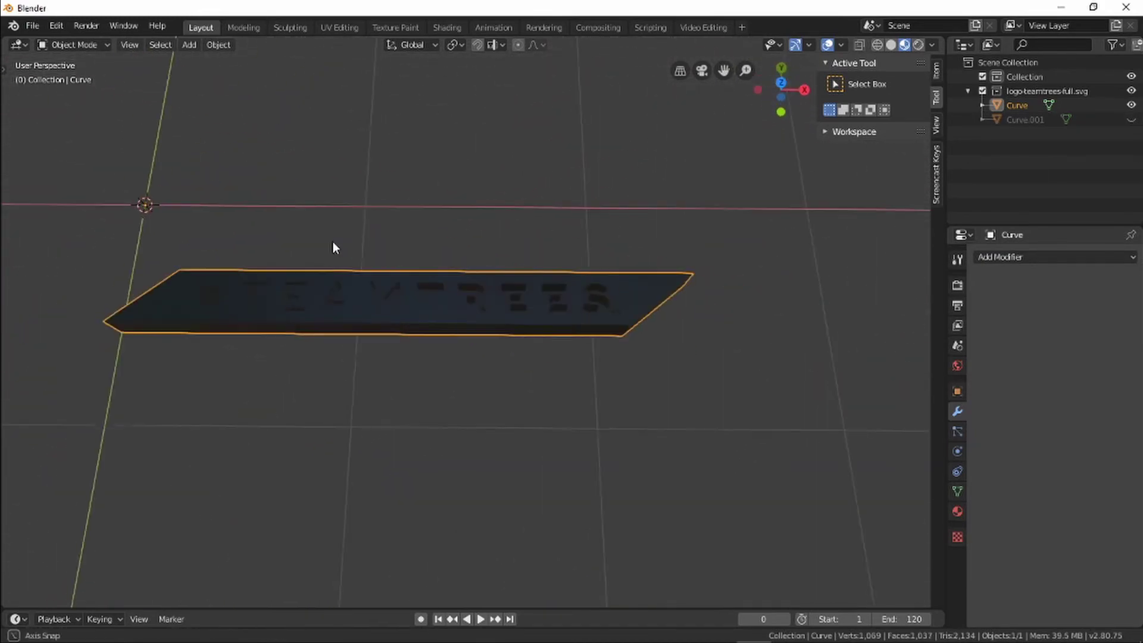
Step: Export only the selected banner in STL format as teamTreesLogo.stl in the C:\teamtrees folder
left_click(35, 26)
mouse_move(73, 234)
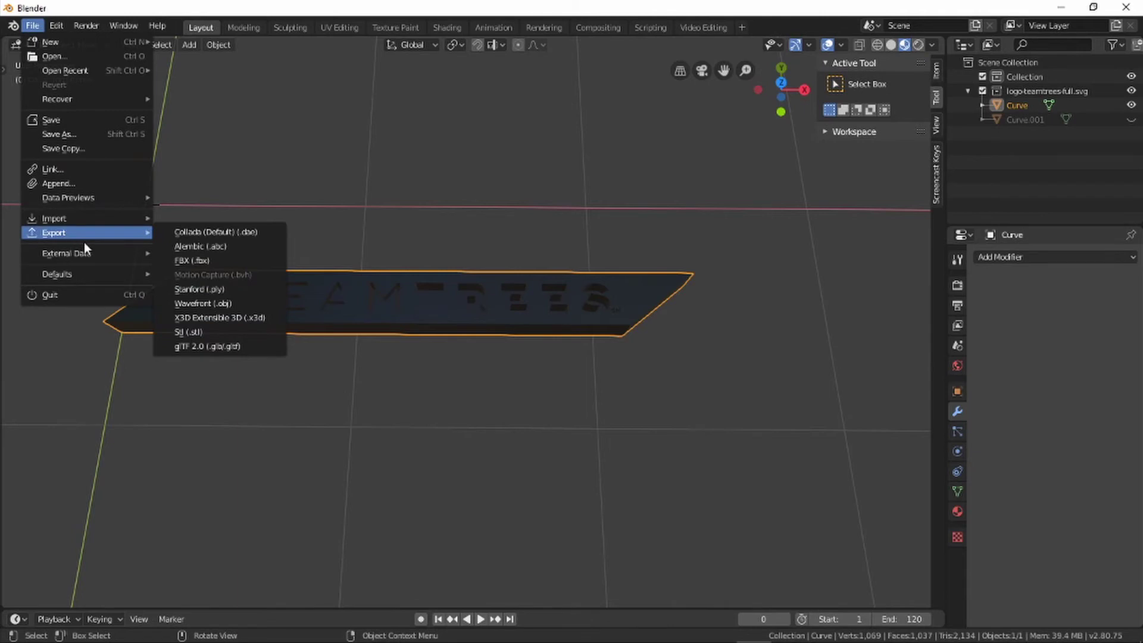
left_click(224, 325)
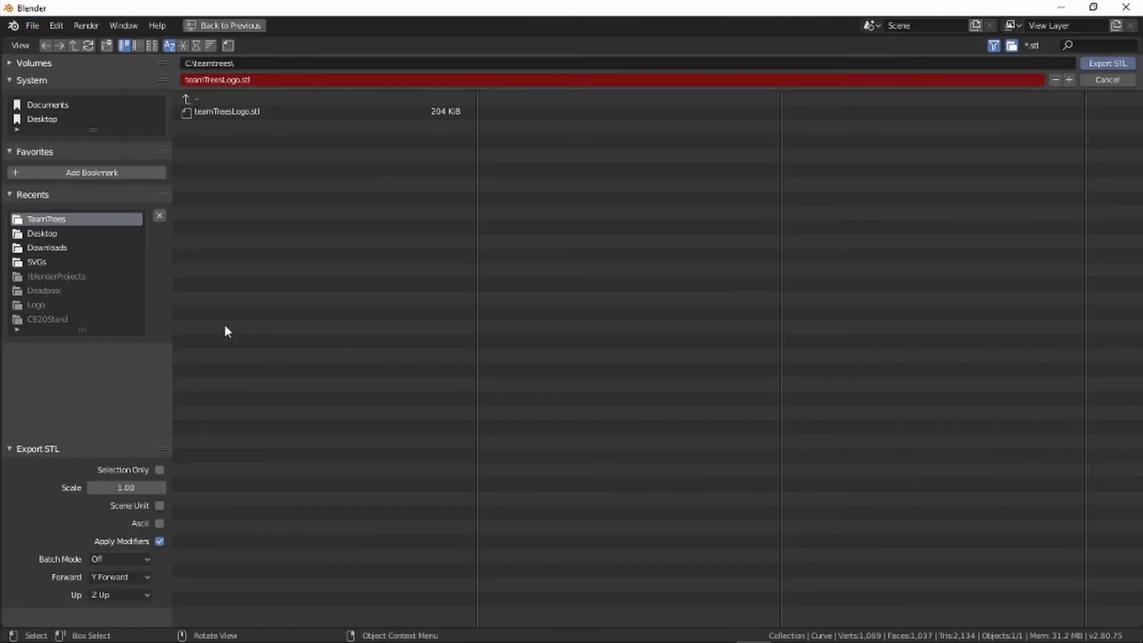
left_click(159, 471)
left_click(143, 485)
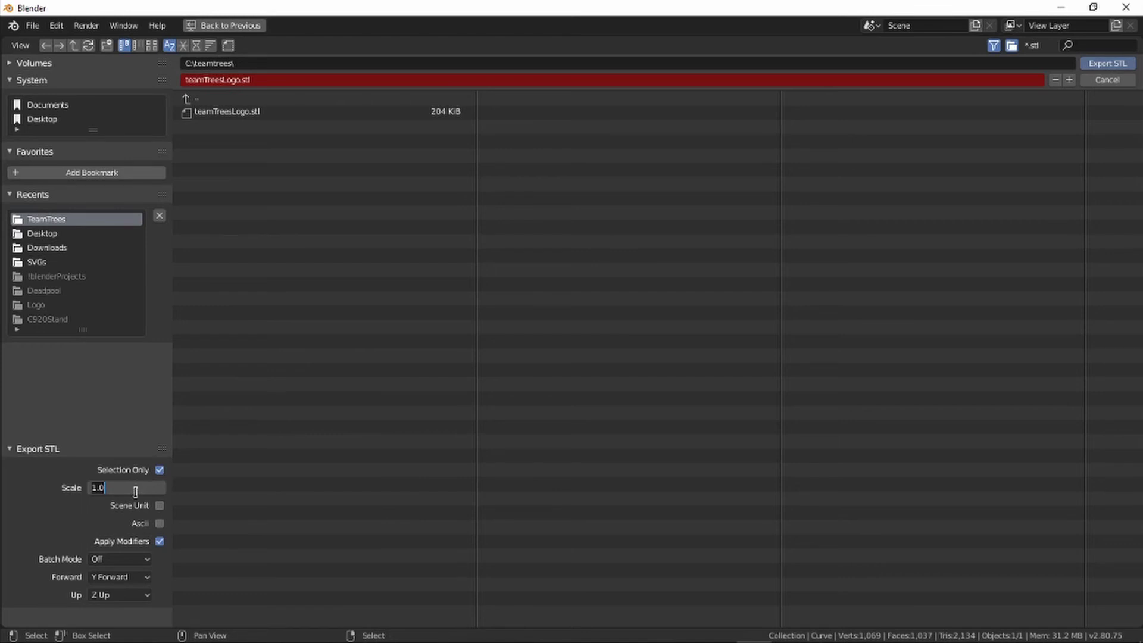
left_click(67, 519)
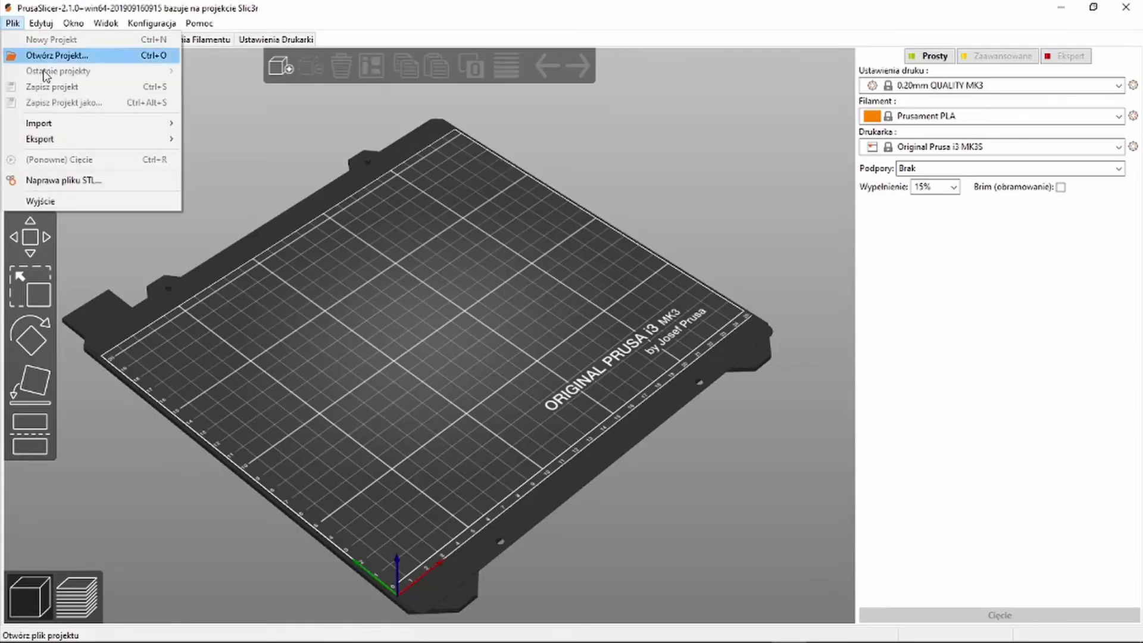
Step: Switch to PrusaSlicer and import teamTreesLogo.stl from the TeamTrees folder onto the print bed
mouse_move(72, 123)
left_click(246, 124)
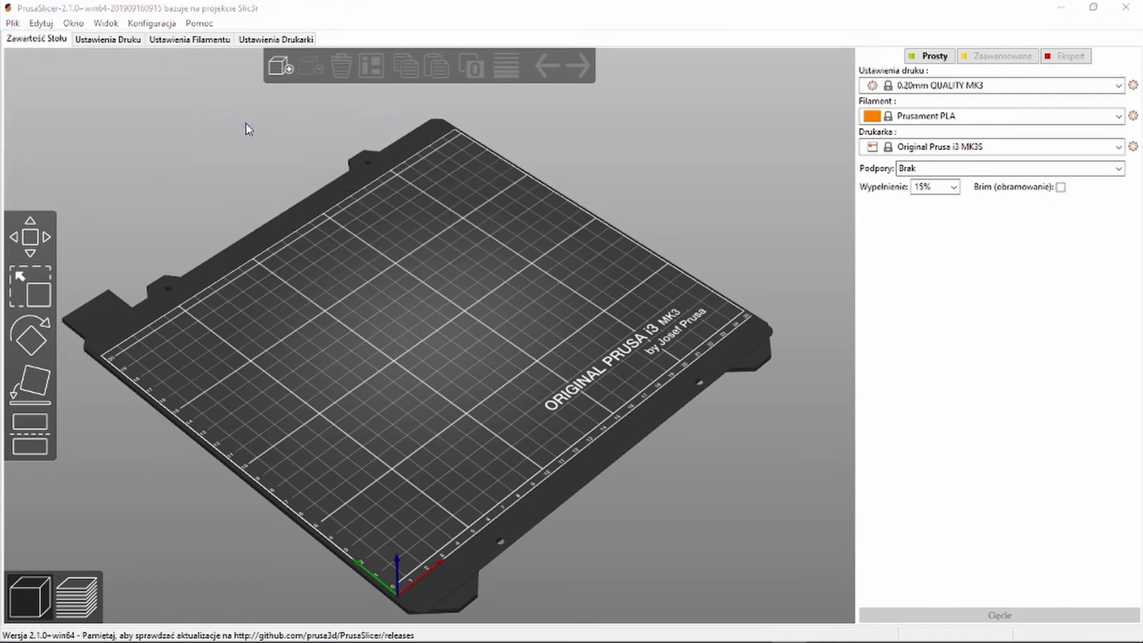
left_click(230, 133)
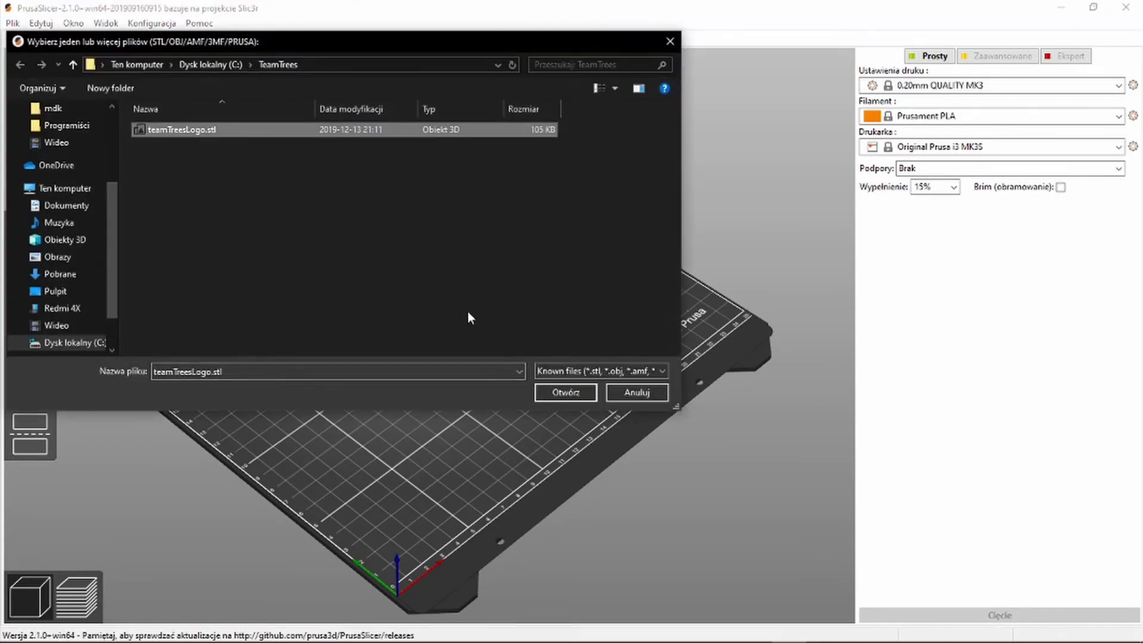
left_click(546, 391)
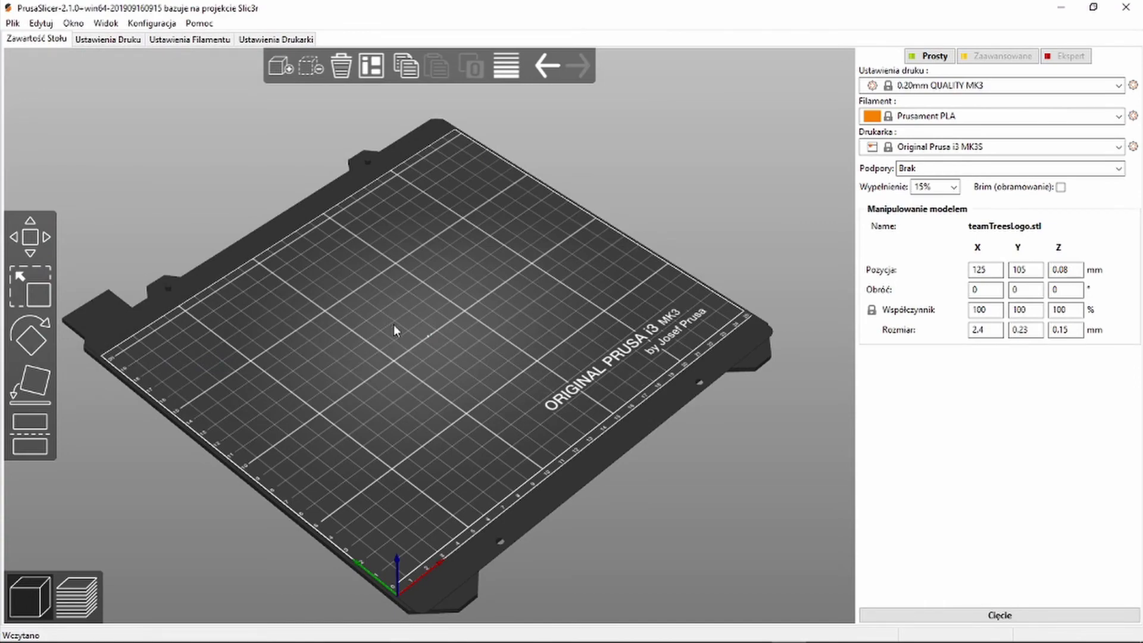
Step: Scale the imported logo model uniformly to 10000% and view it on the whole print bed
scroll(413, 359, "up", 10)
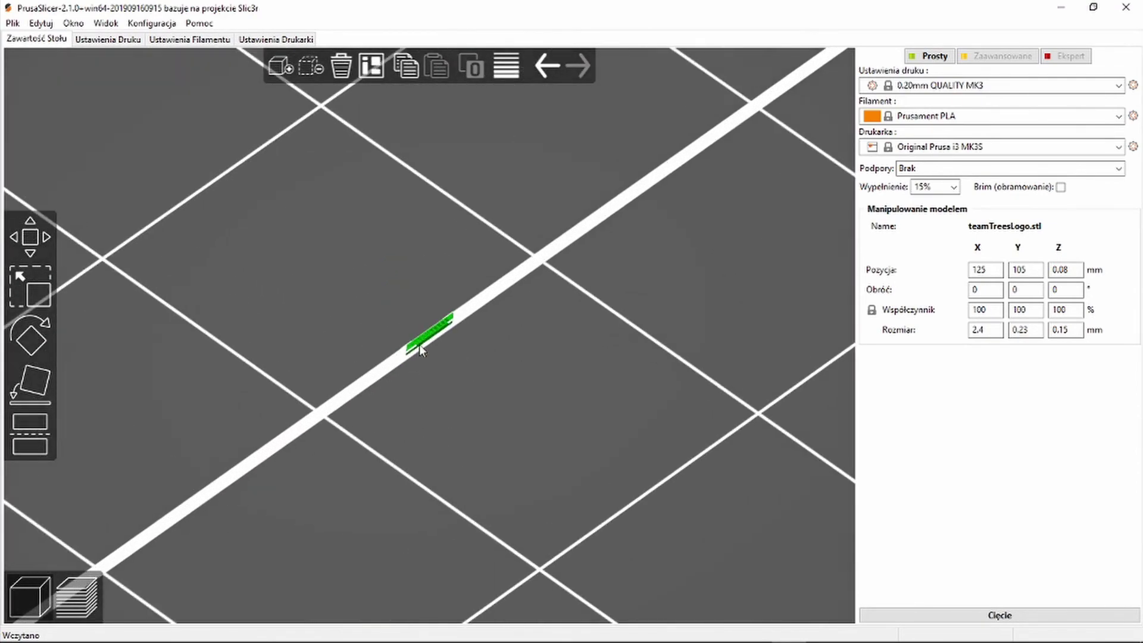
scroll(459, 382, "down", 8)
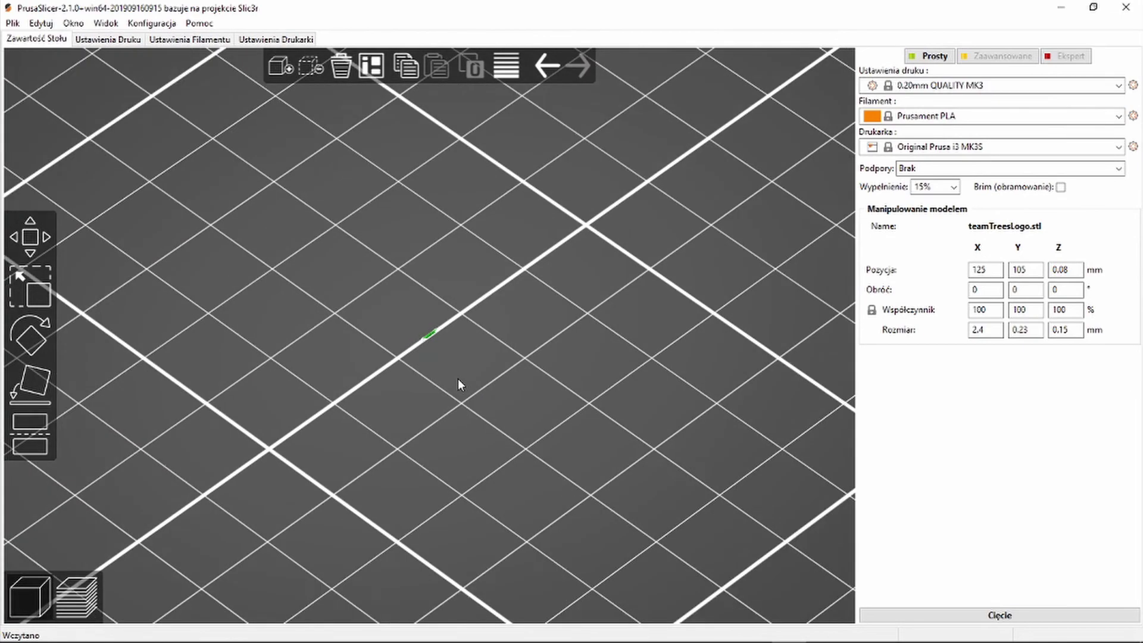
left_click(993, 312)
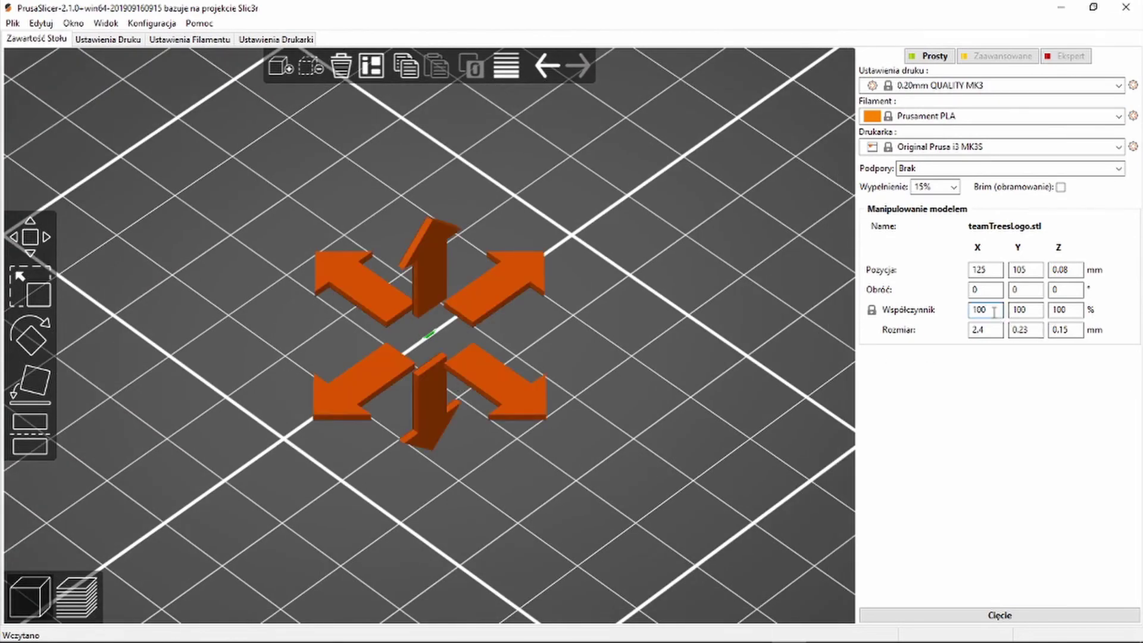
type("00")
key("Return")
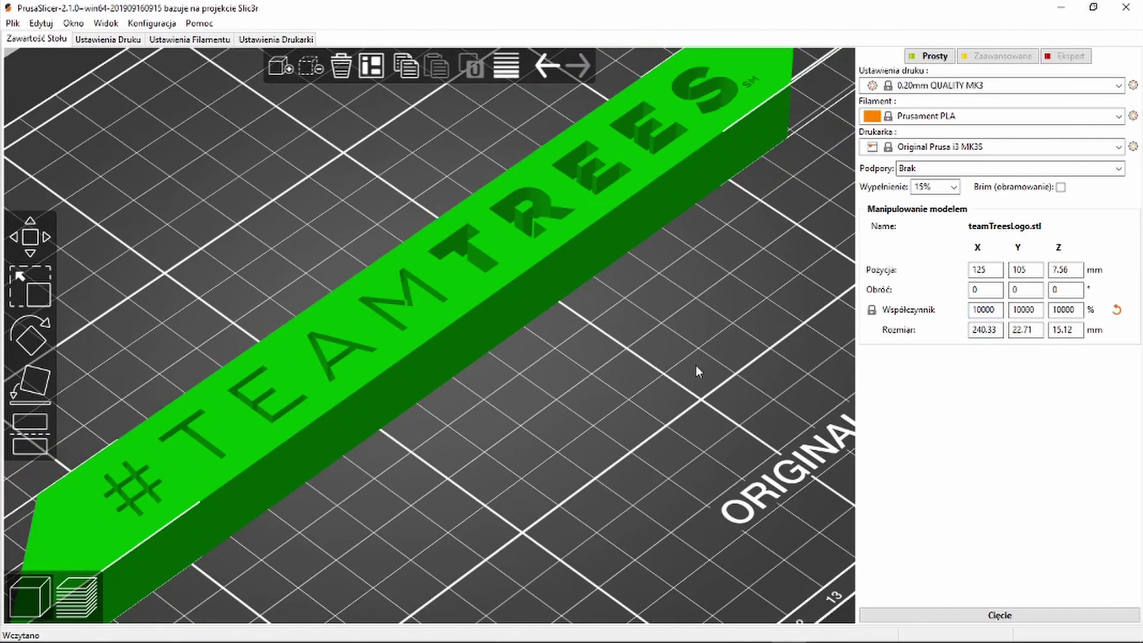
scroll(698, 399, "down", 5)
left_click_drag(700, 431, 528, 448)
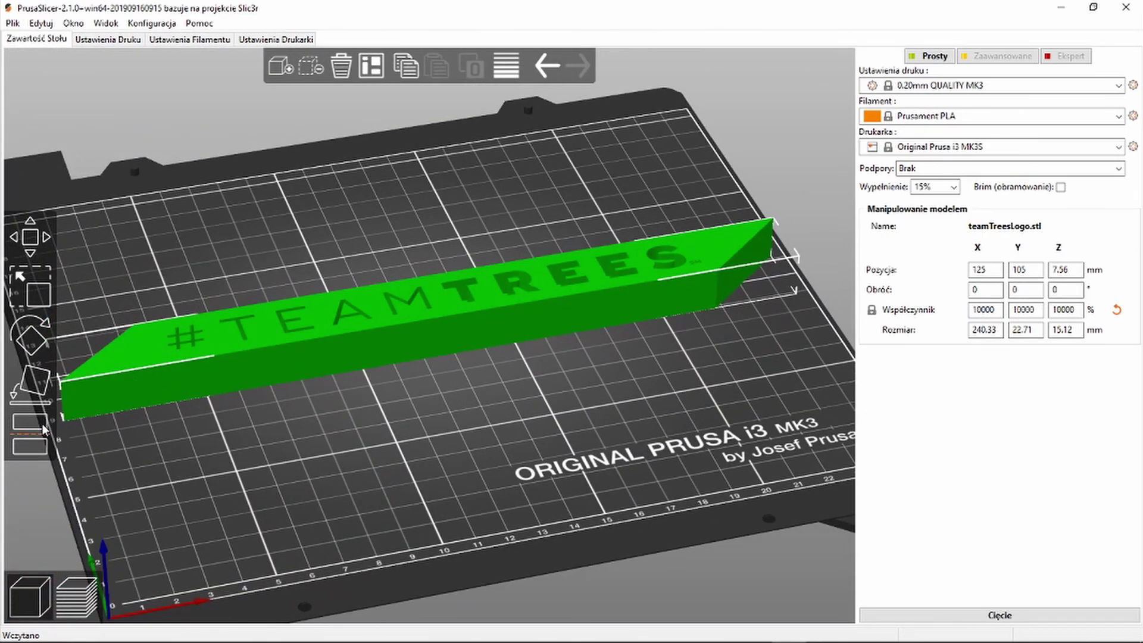